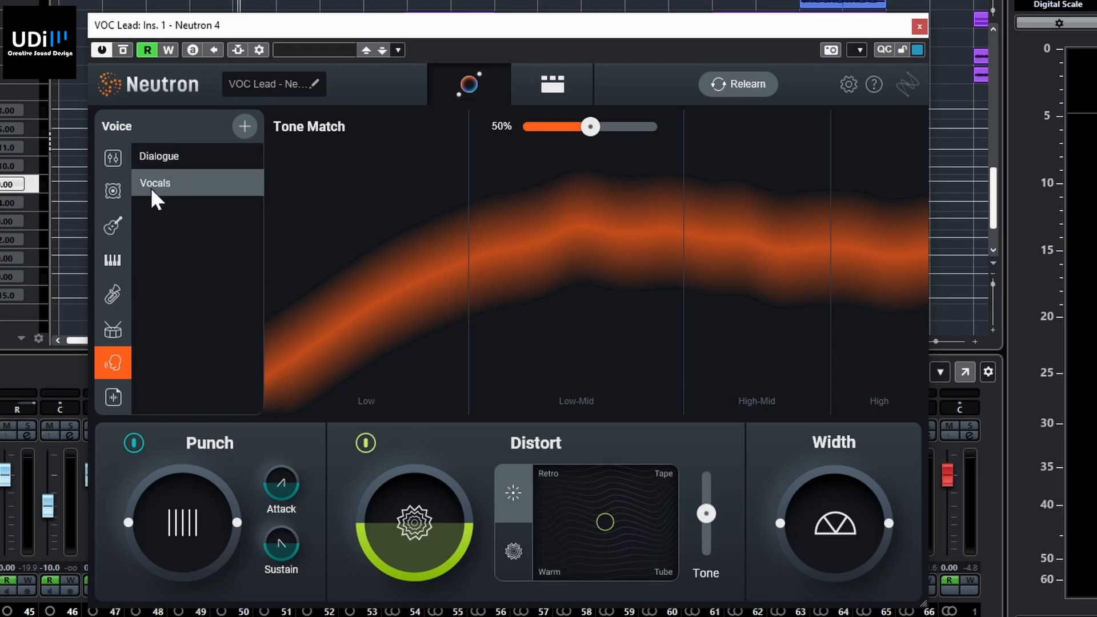
Step: Try the Percussion target for Tone Match and restore the Vocals target in the Voice category
click(113, 331)
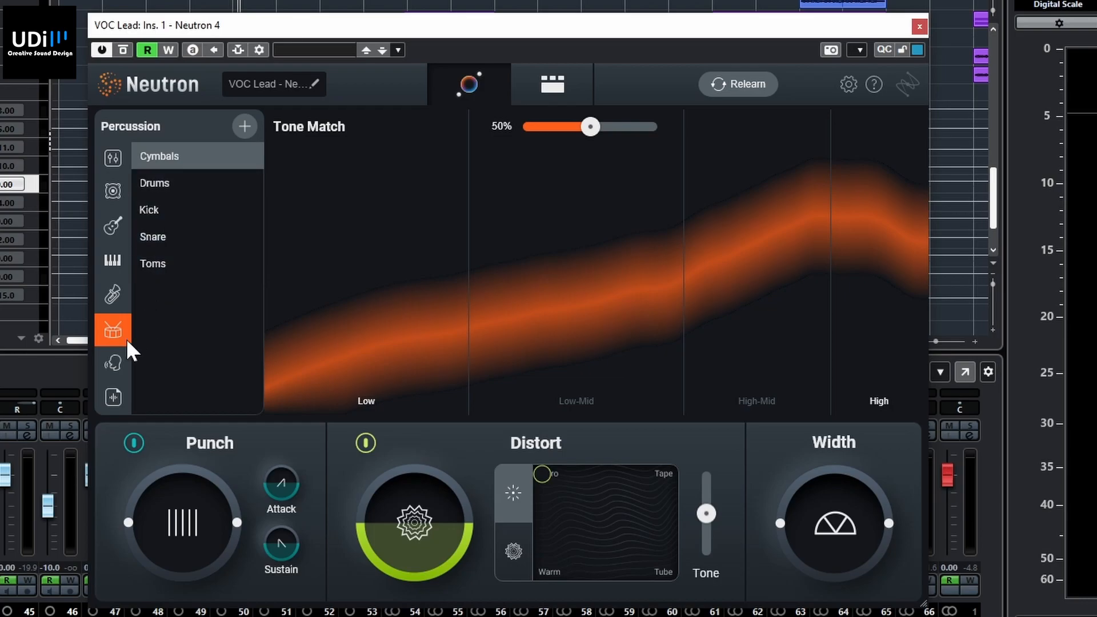
click(112, 354)
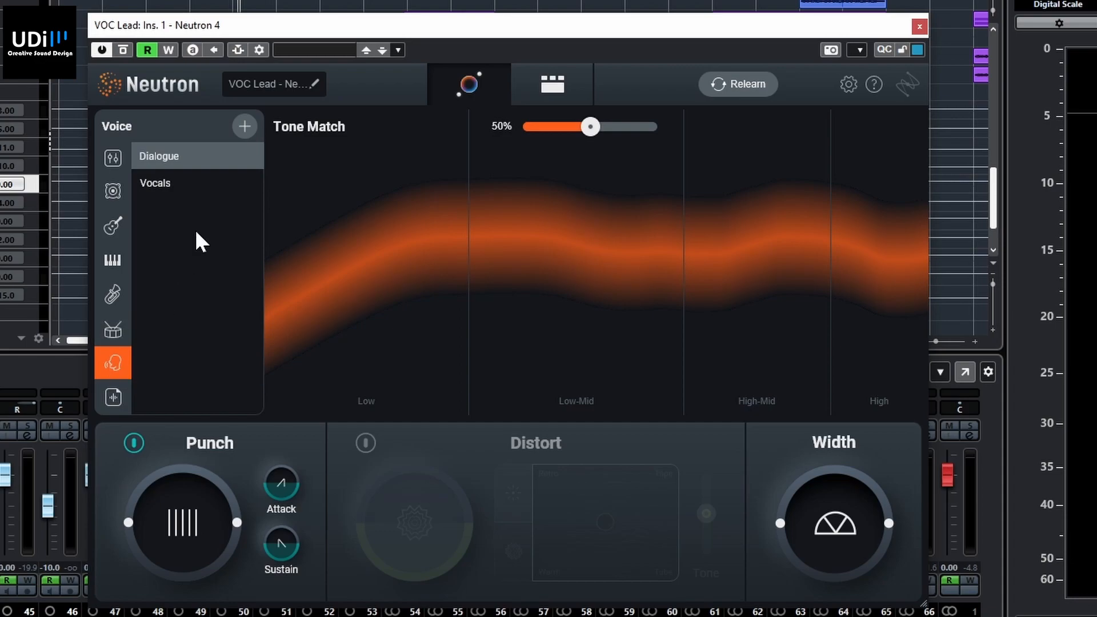
click(179, 183)
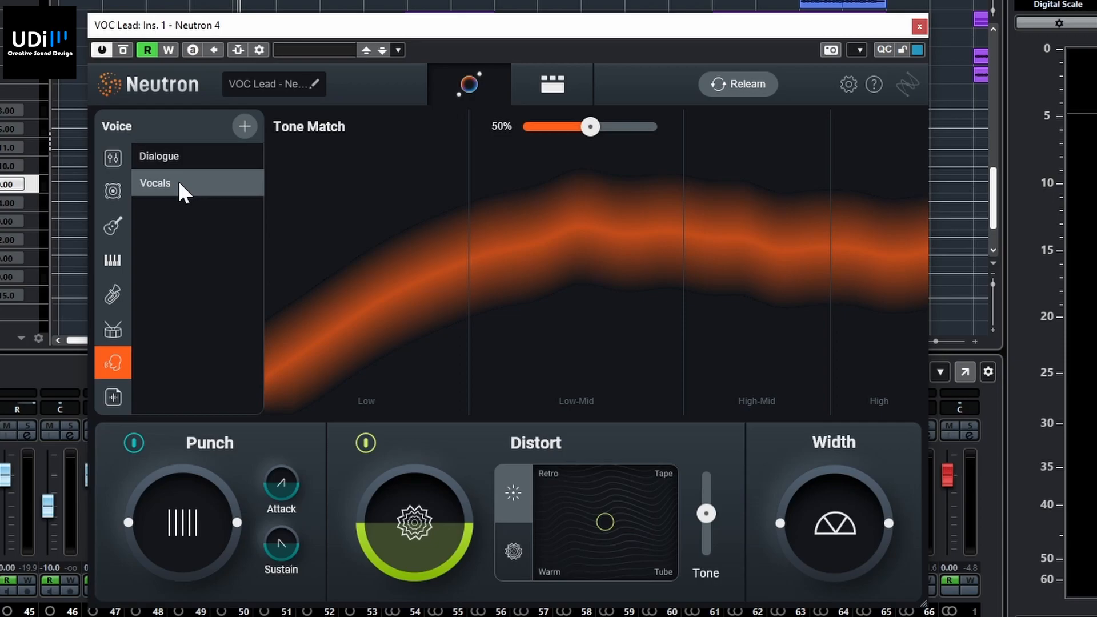
click(244, 125)
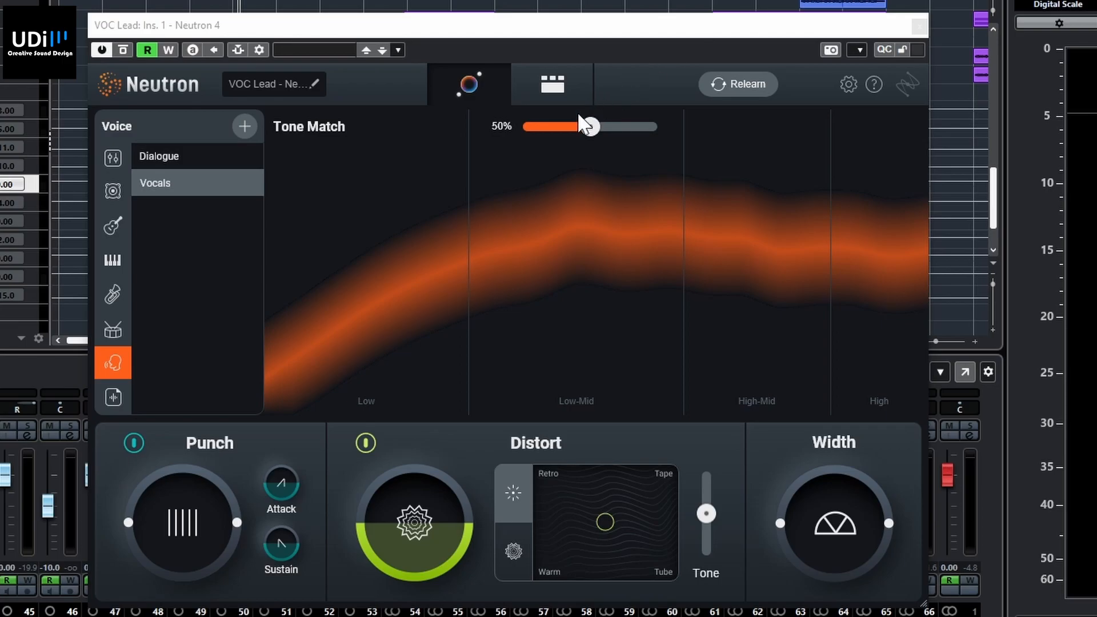
Step: Set the Tone Match amount to 77% while the vocal plays and toggle the plug-in bypass to compare
drag(595, 132, 531, 131)
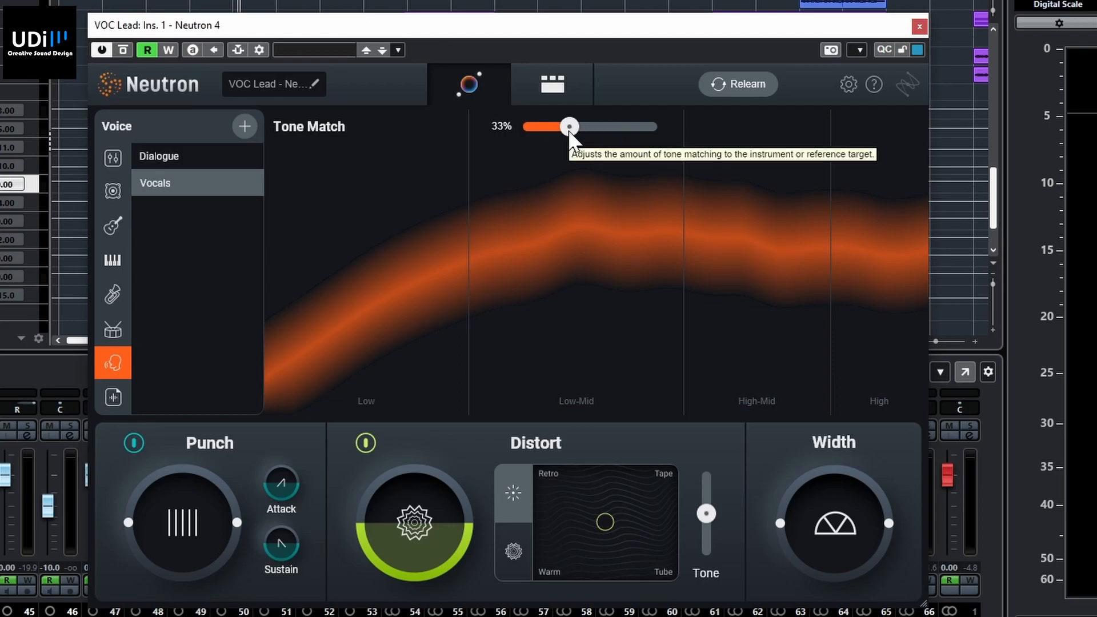
key(space)
drag(569, 129, 623, 136)
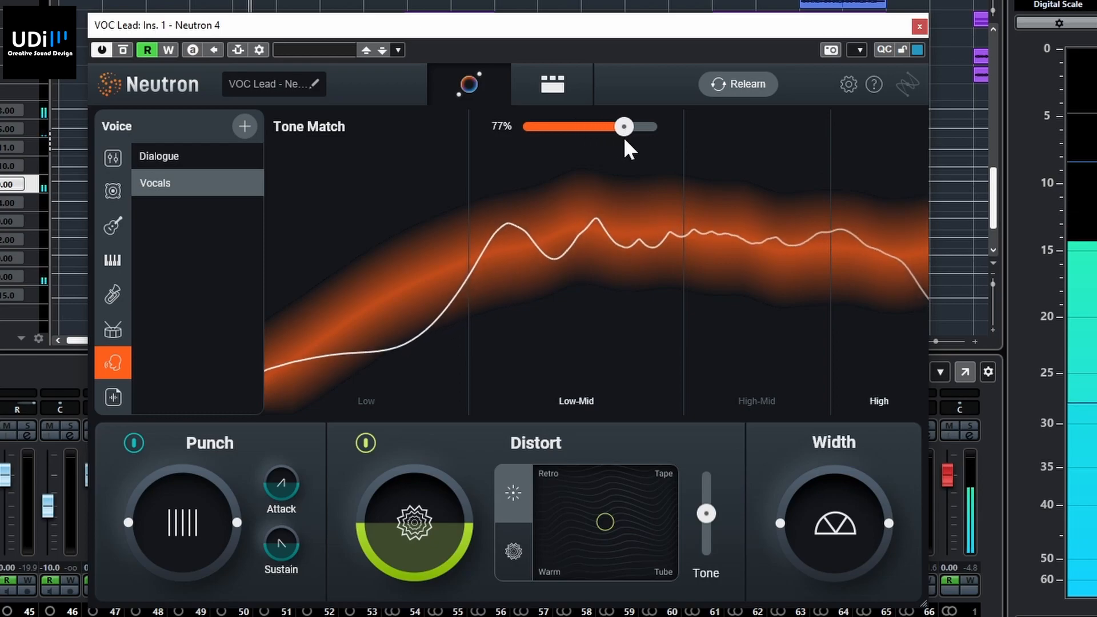
click(123, 49)
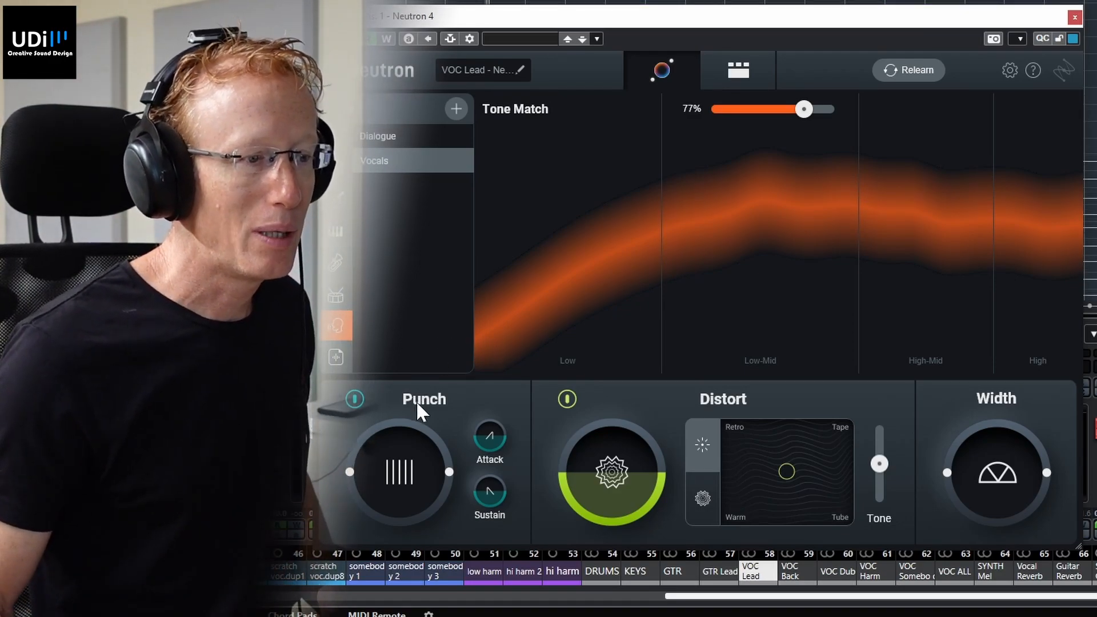
Step: Raise the Punch and stereo Width amounts above neutral, with Distort switched to its dramatic harmonic profiles
drag(395, 467, 388, 434)
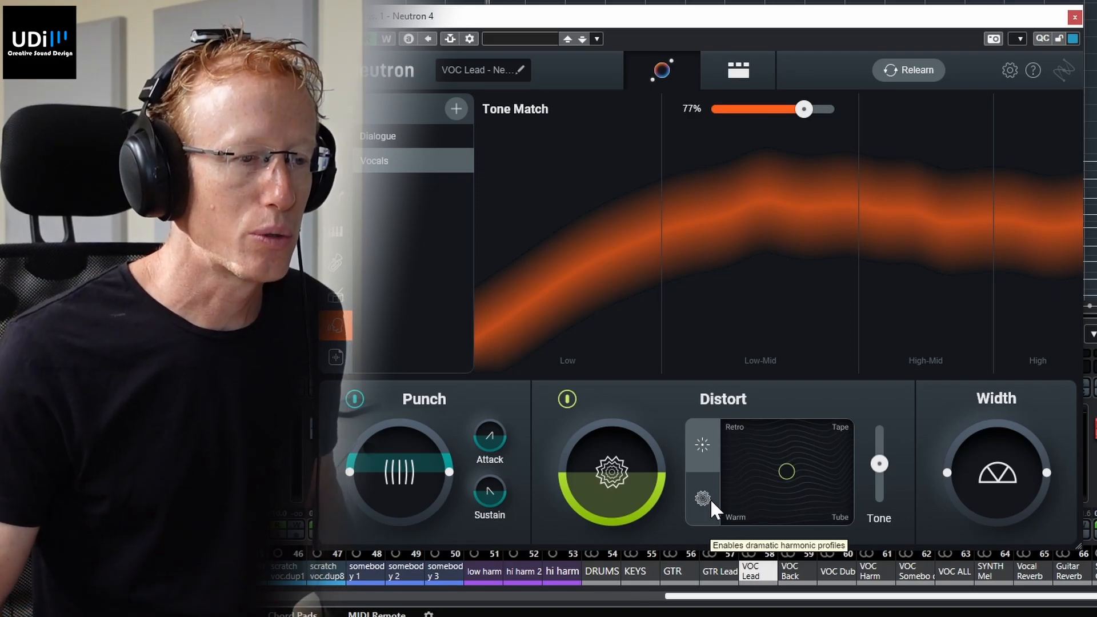
click(702, 498)
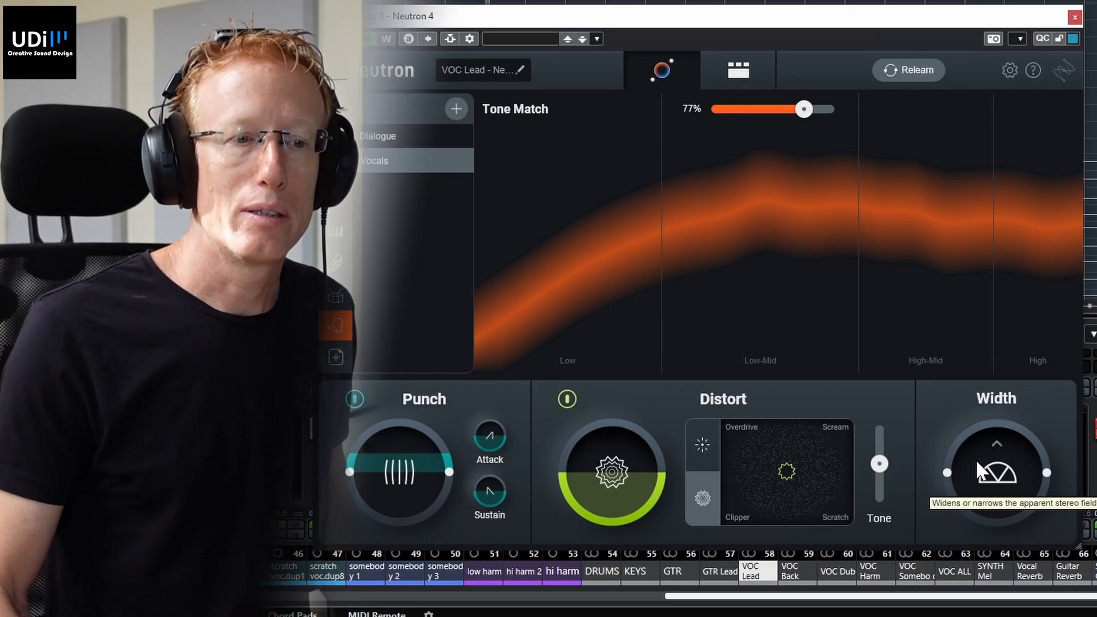
drag(975, 458, 989, 422)
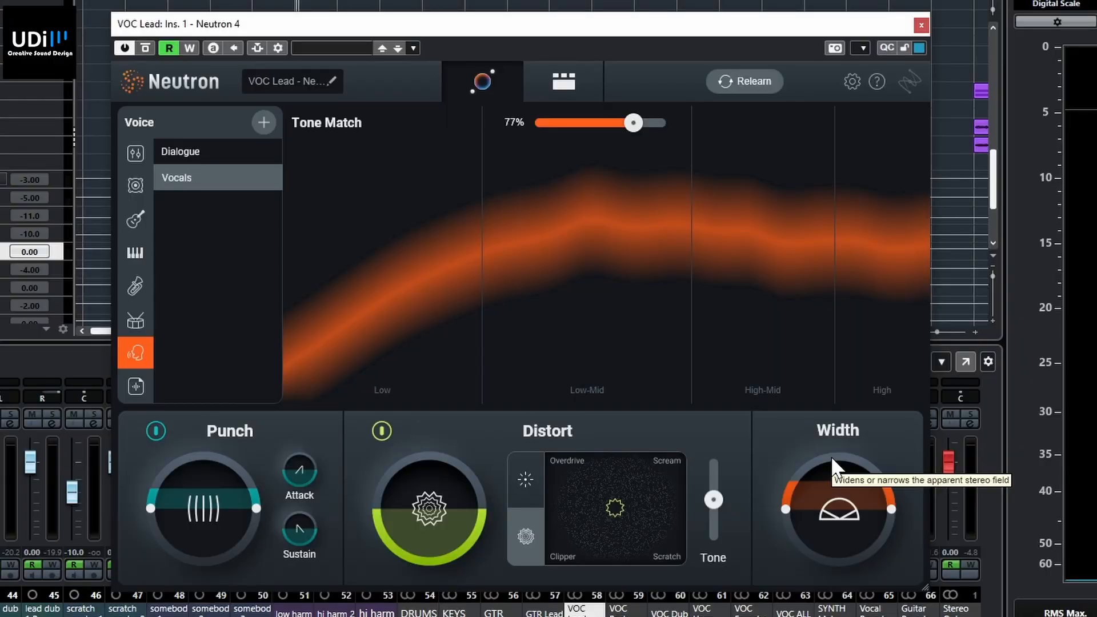
Step: Play the vocal, lower the Distort tone slightly below centre and reduce Punch to just below neutral
key(space)
drag(613, 511, 566, 534)
mouse_move(715, 501)
mouse_down()
mouse_move(704, 529)
mouse_move(711, 515)
mouse_up()
drag(201, 503, 184, 553)
Step: Move the distortion blend to the Overdrive corner and reduce the Distort amount to a low level
drag(431, 508, 421, 560)
drag(566, 533, 561, 477)
drag(464, 515, 441, 549)
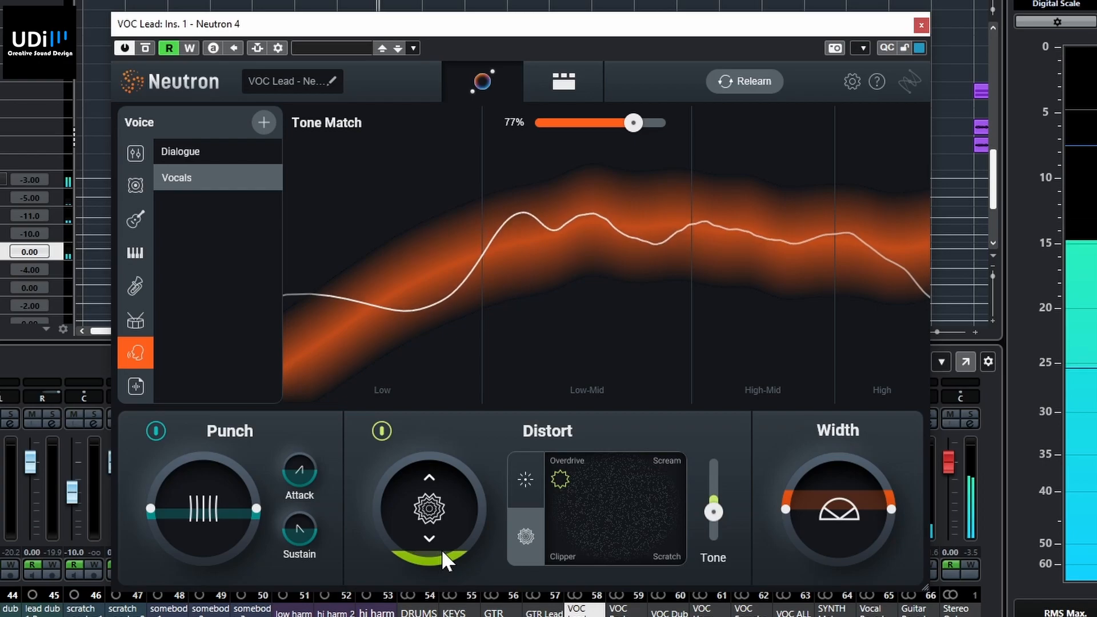
Step: Switch Distort to the Retro/Tape/Warm/Tube profiles, blend fully towards Retro and raise the amount to just above half
click(522, 478)
drag(574, 513, 571, 465)
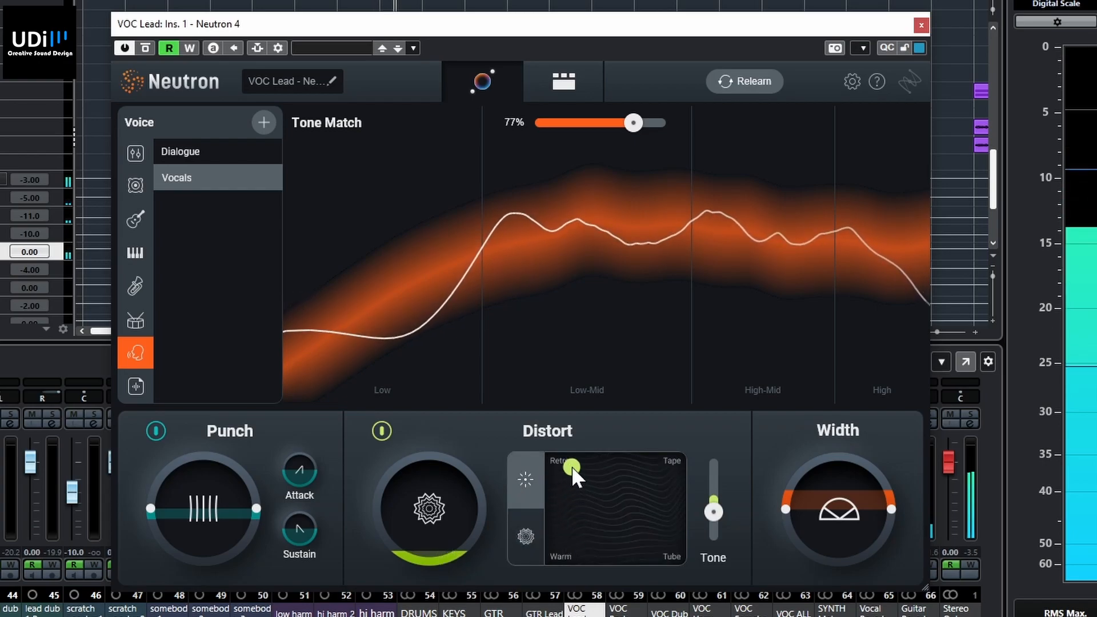
drag(461, 513, 389, 432)
Step: Widen the vocal's stereo field further and set the Distort amount to well above half
drag(826, 507, 833, 478)
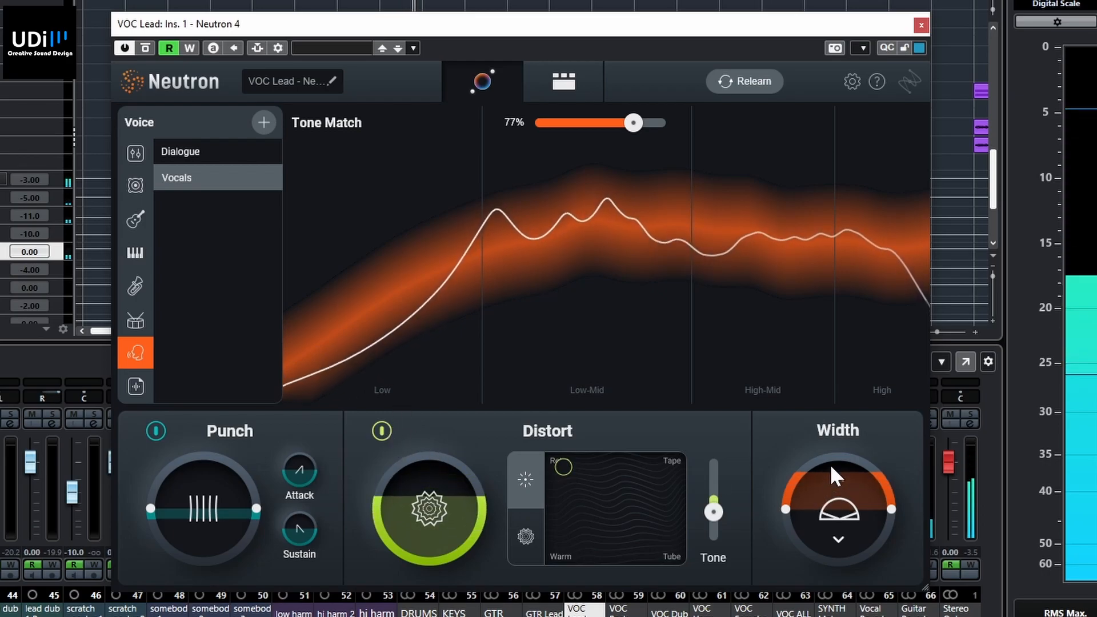
drag(461, 518, 428, 582)
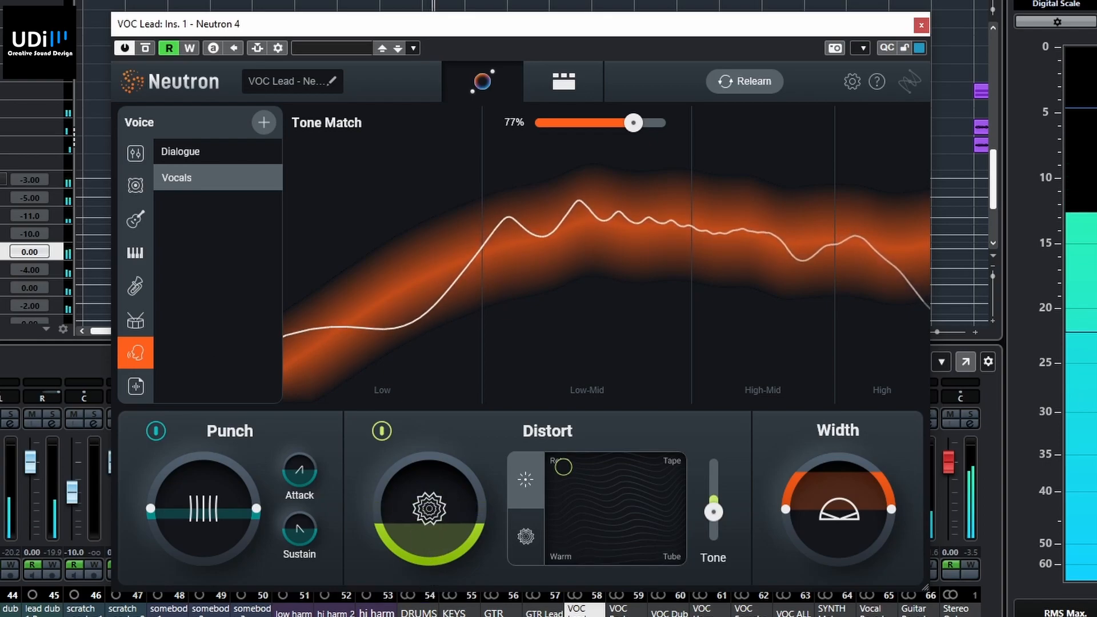
drag(403, 502, 437, 444)
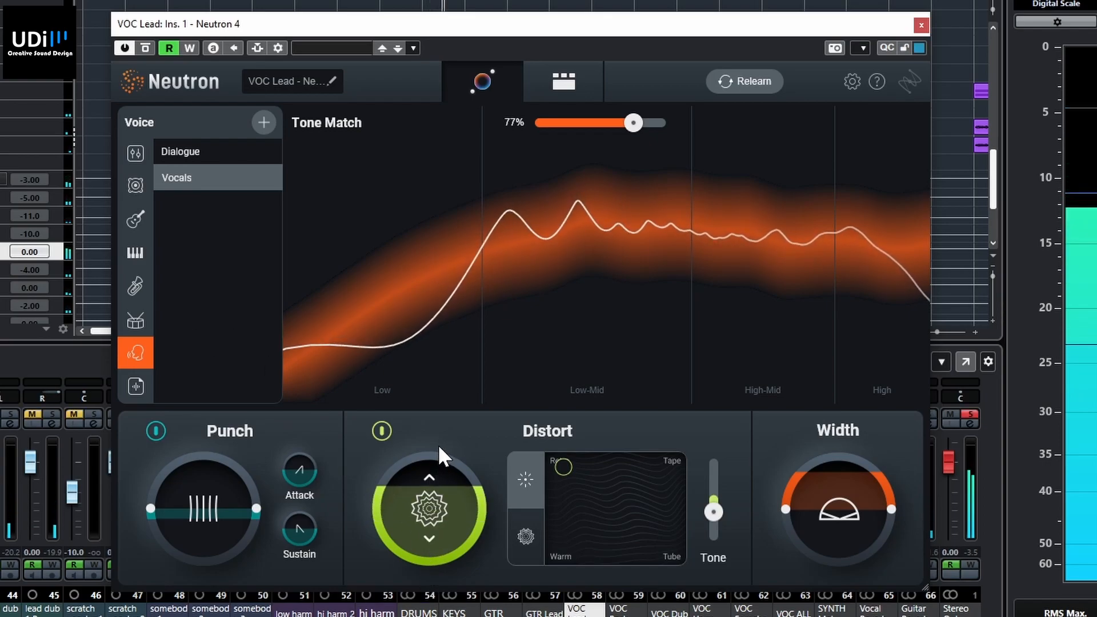
Step: Try the Warm blend, followed by the dramatic profiles near Clipper with the Distort amount turned down low
drag(568, 469, 563, 560)
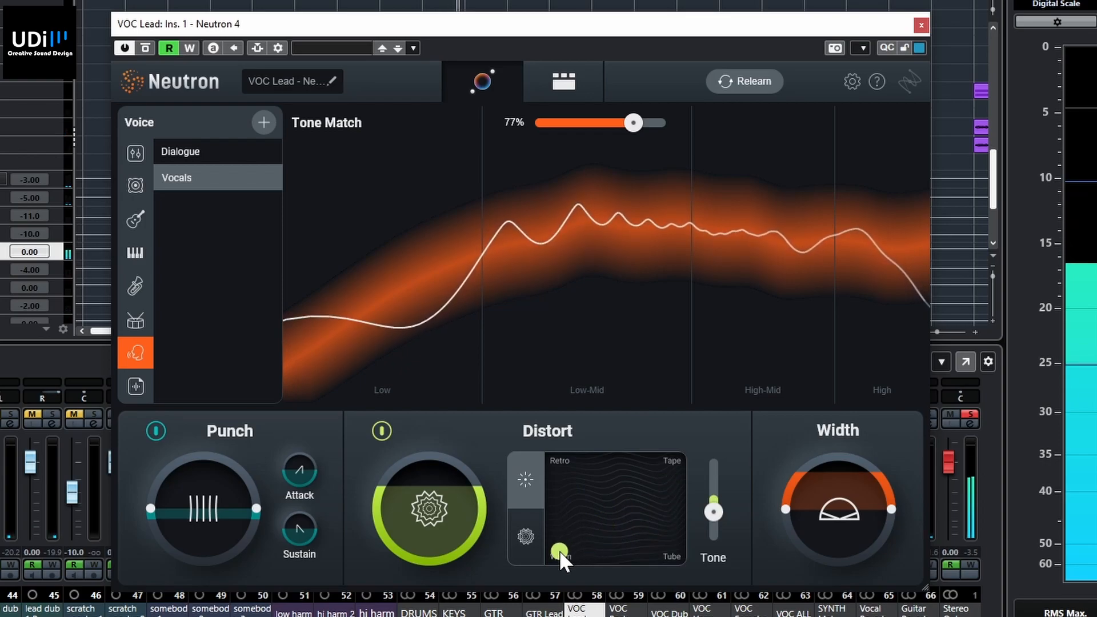
click(526, 535)
drag(482, 541, 429, 605)
mouse_move(557, 550)
mouse_down()
mouse_move(666, 552)
mouse_move(563, 541)
mouse_up()
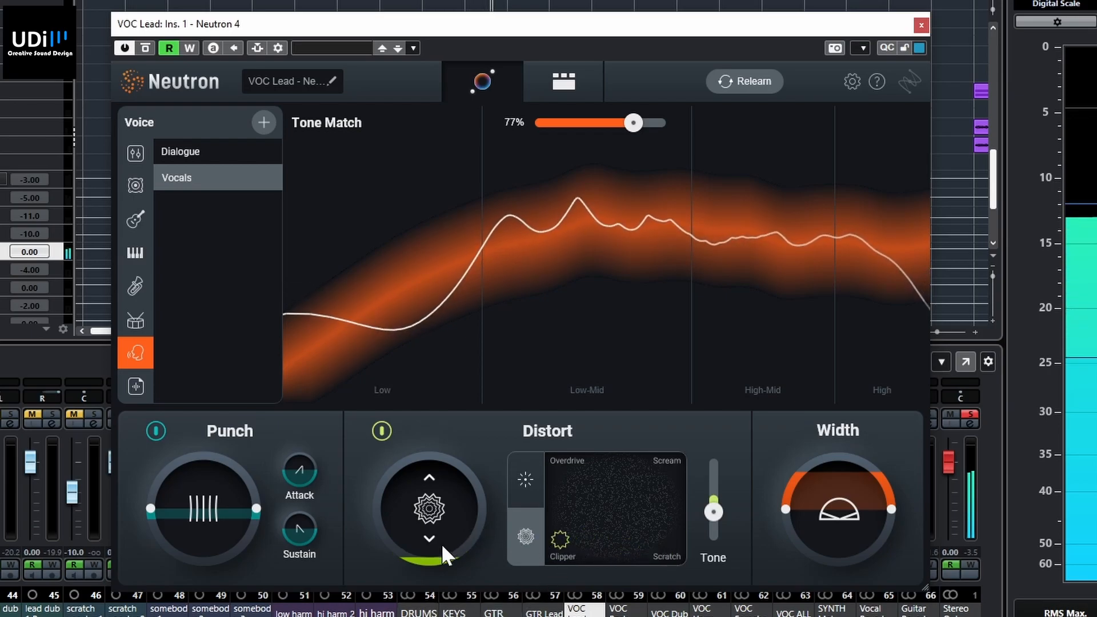
Step: Return Distort to the Retro/Tape/Warm/Tube profiles, blend between Retro and Warm, and set the amount to about a third
click(525, 479)
drag(561, 536, 558, 519)
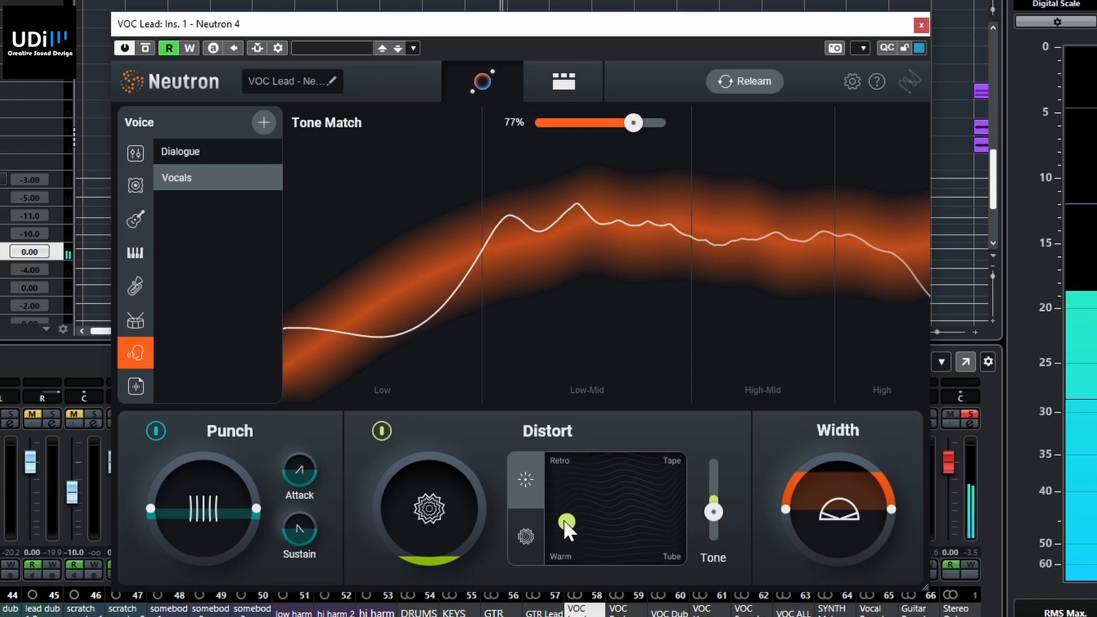
drag(417, 516, 346, 473)
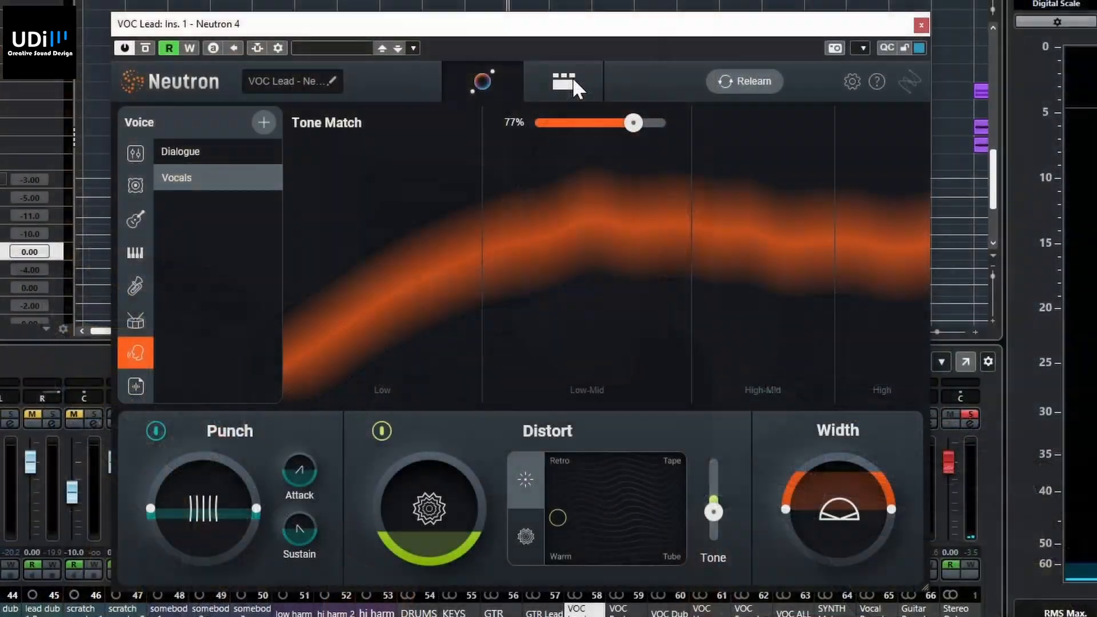
Step: Open the detailed module chain view and add a Gate module at the end of the chain
click(573, 78)
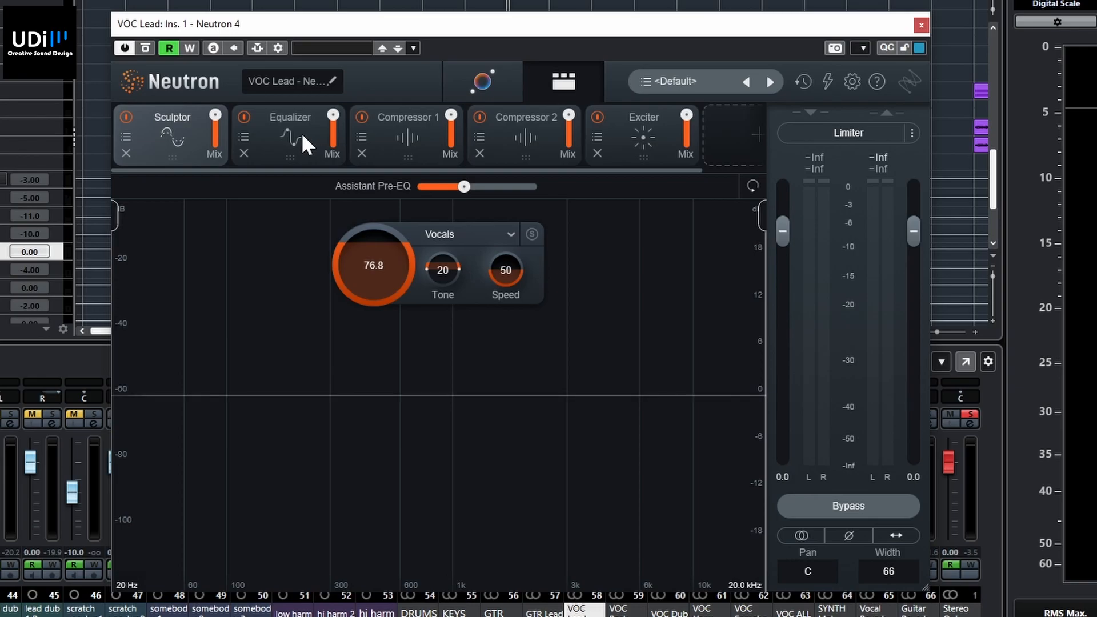
click(751, 136)
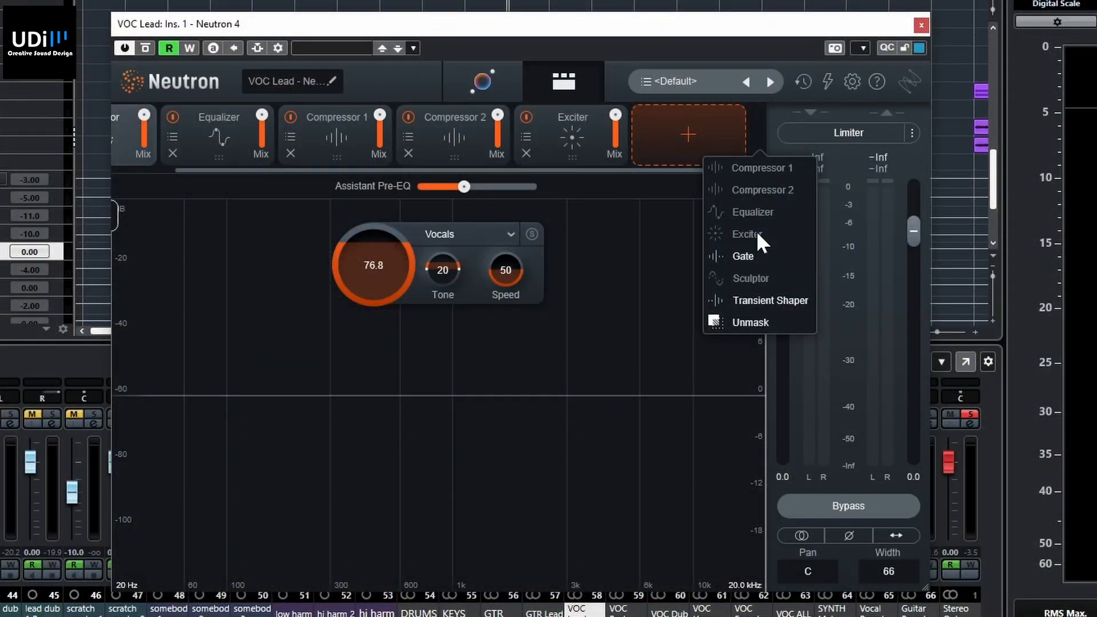
click(742, 256)
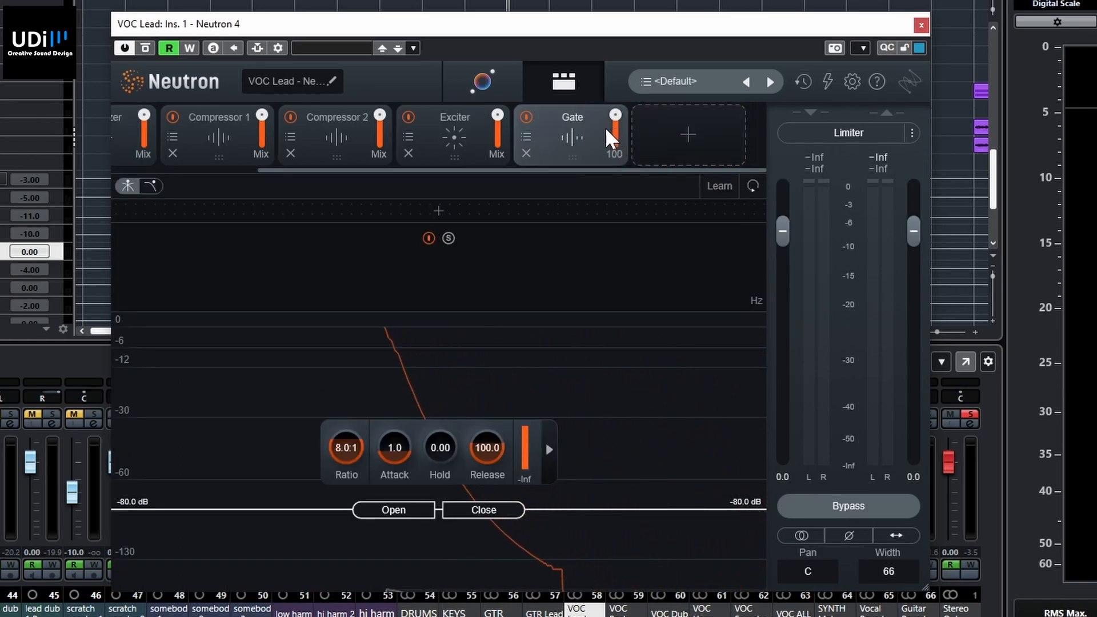
Step: Remove the Gate module from the chain and look over the list of modules available to add
click(526, 152)
click(700, 140)
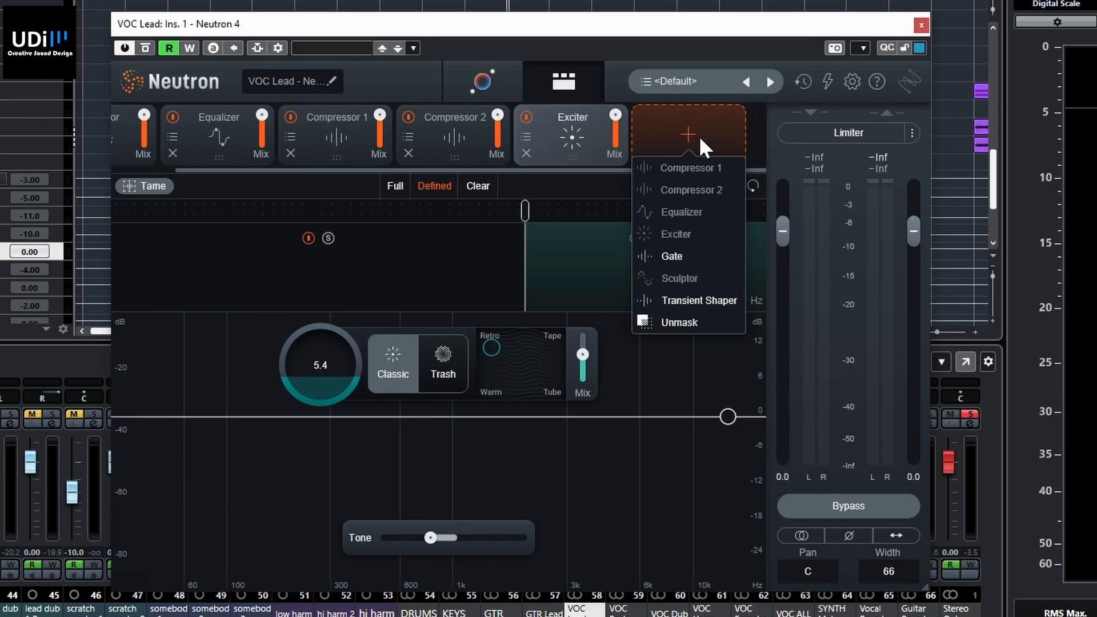
drag(574, 140, 598, 139)
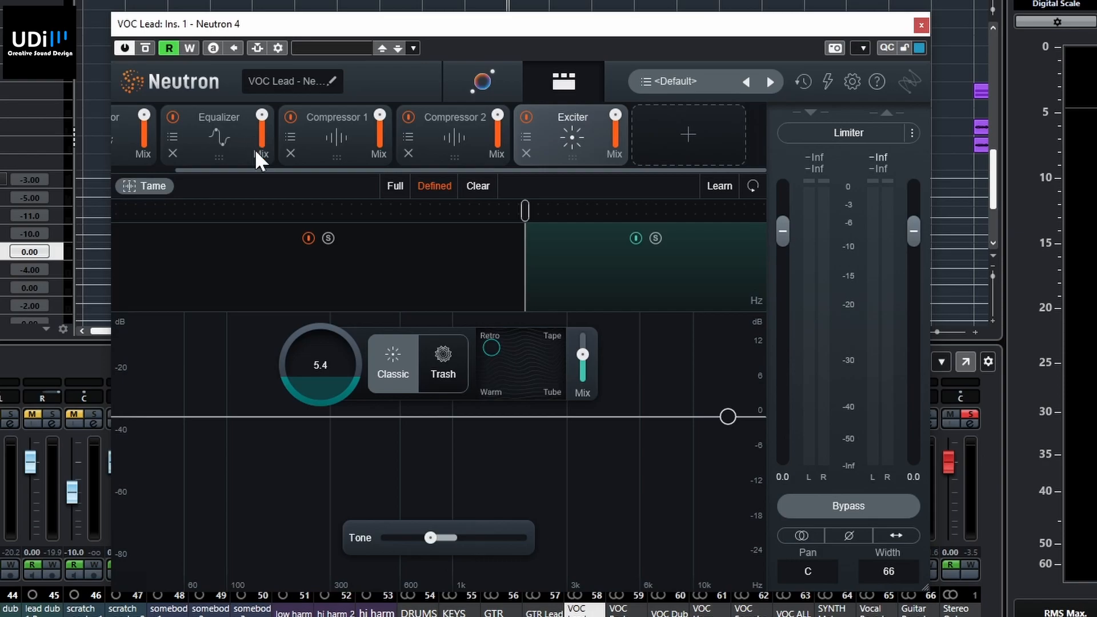
Step: Open the Sculptor module and limit its action region to 59 Hz–6.3 kHz while the vocal plays
drag(243, 169, 127, 177)
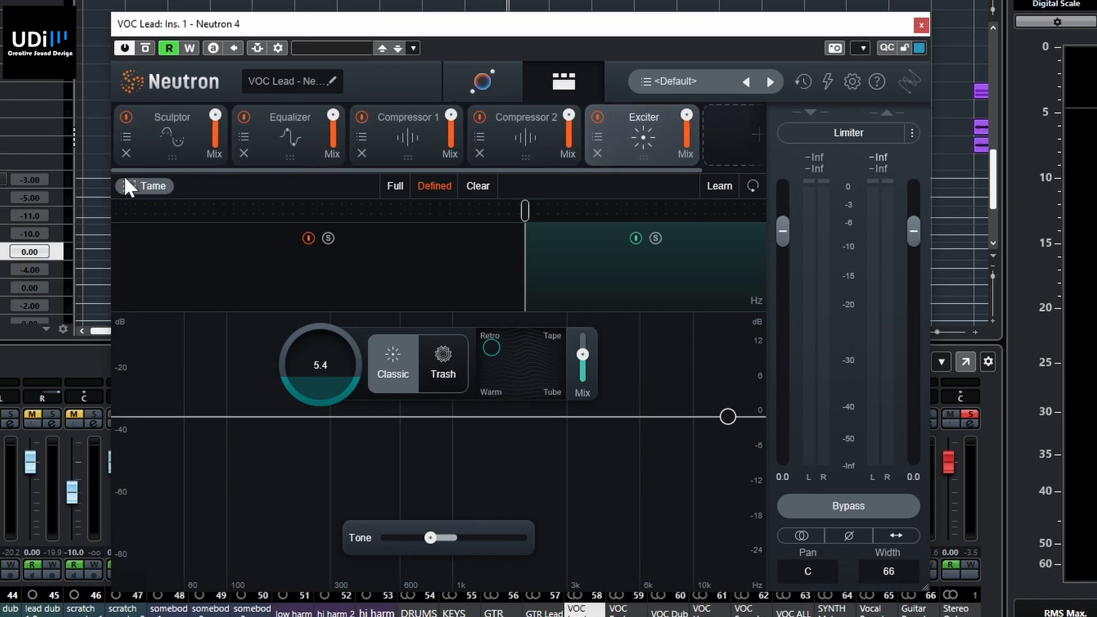
click(154, 142)
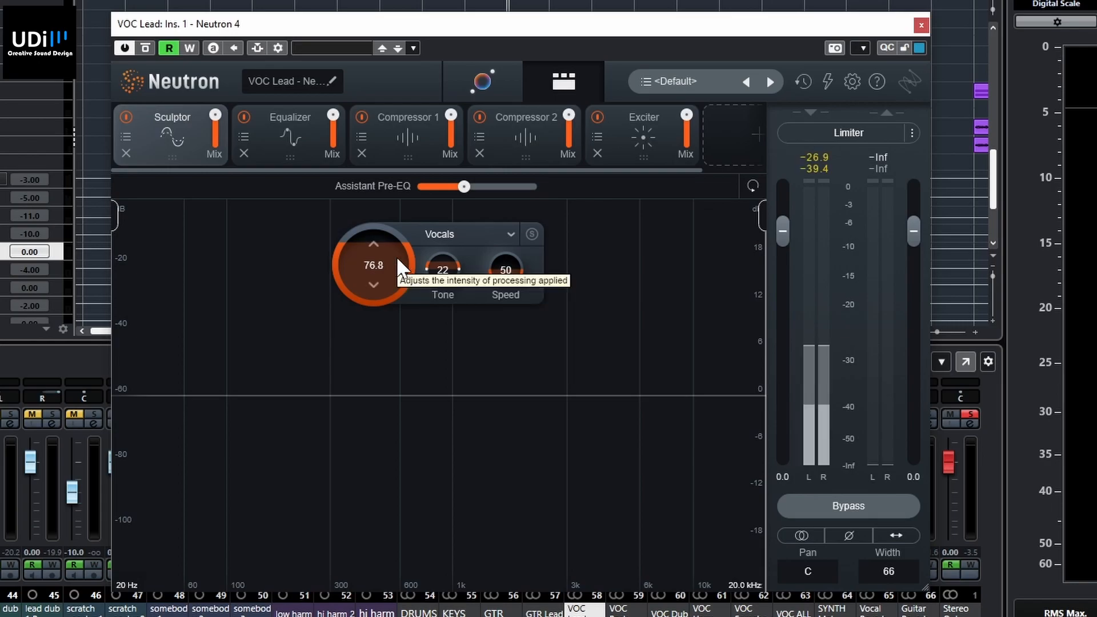
key(space)
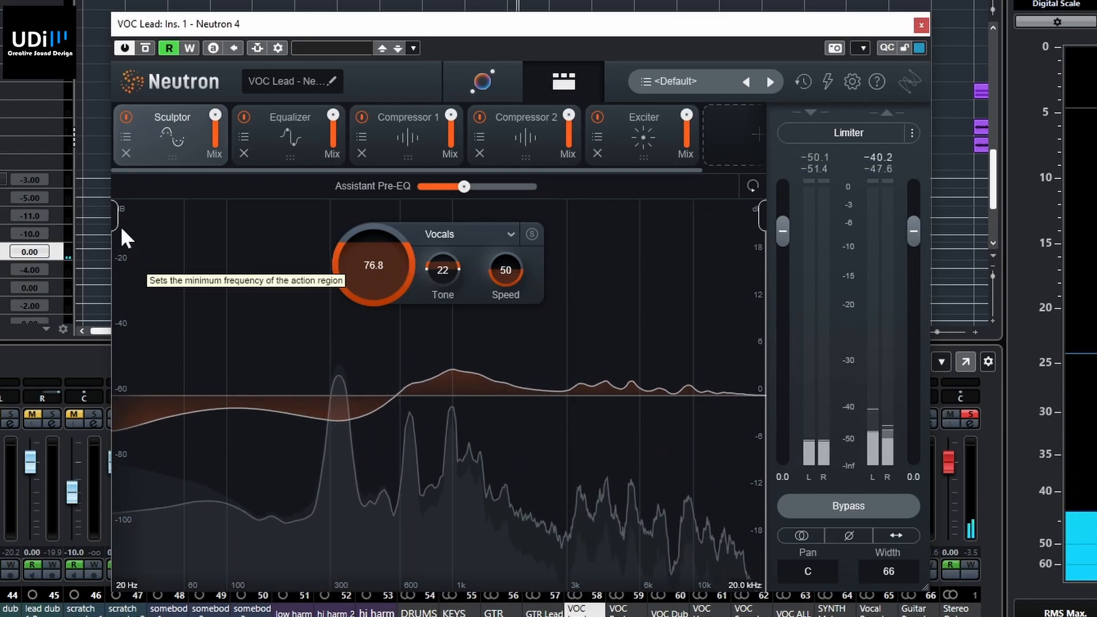
drag(115, 216, 170, 218)
drag(757, 216, 633, 251)
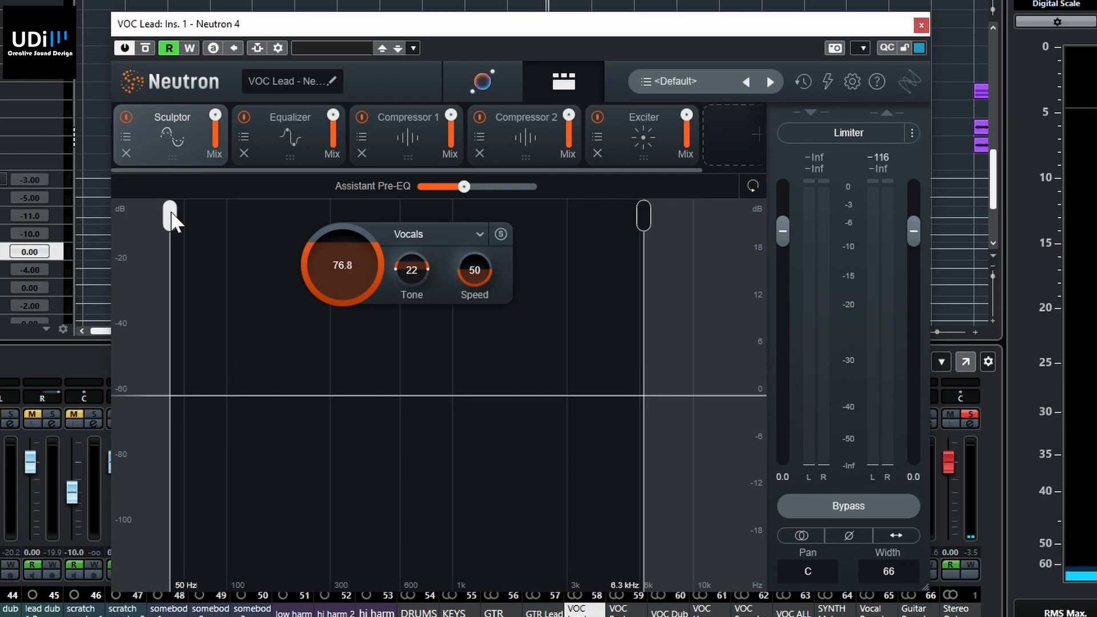
drag(170, 216, 182, 216)
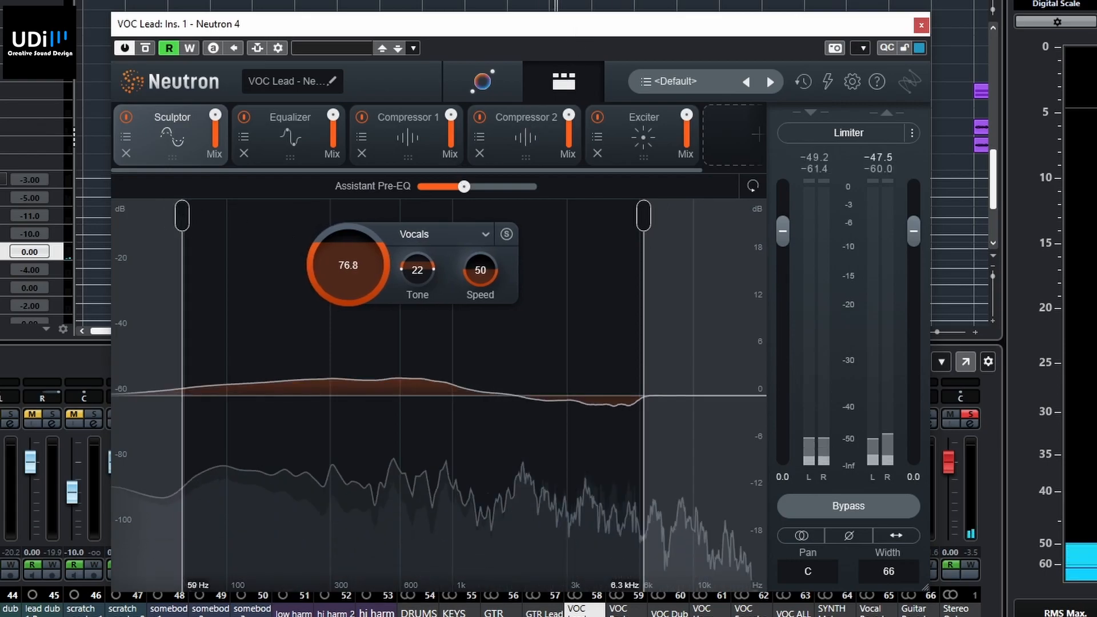
Step: Set the Sculptor intensity to 80.4 and browse its instrument targets, keeping Vocals
mouse_move(310, 269)
mouse_down()
mouse_move(344, 269)
mouse_move(344, 468)
mouse_move(357, 425)
mouse_move(362, 196)
mouse_move(362, 241)
mouse_up()
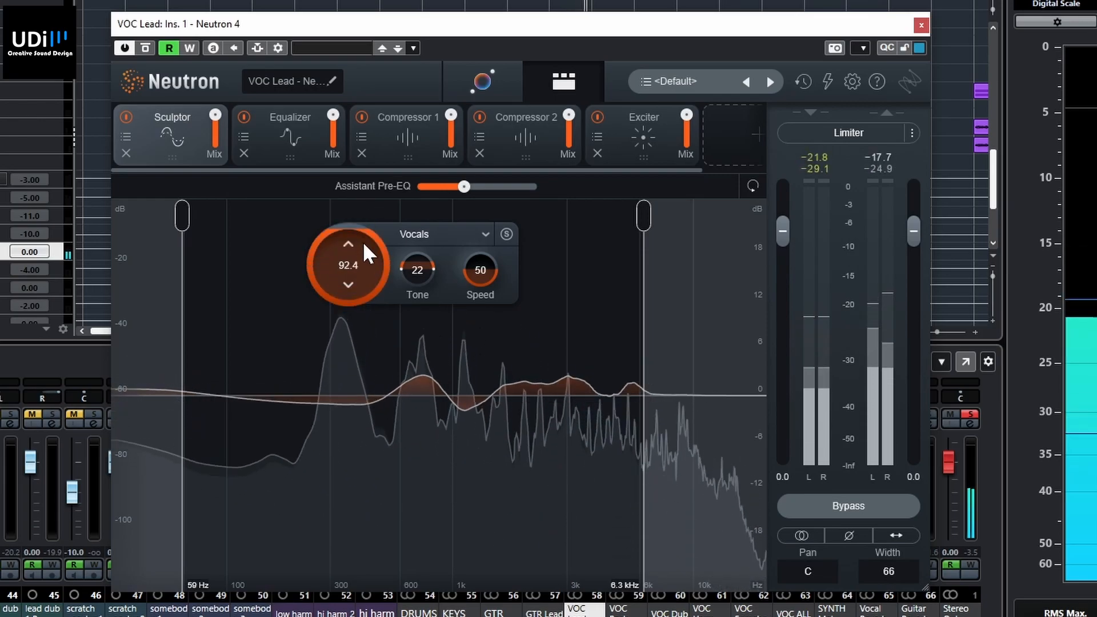
click(482, 234)
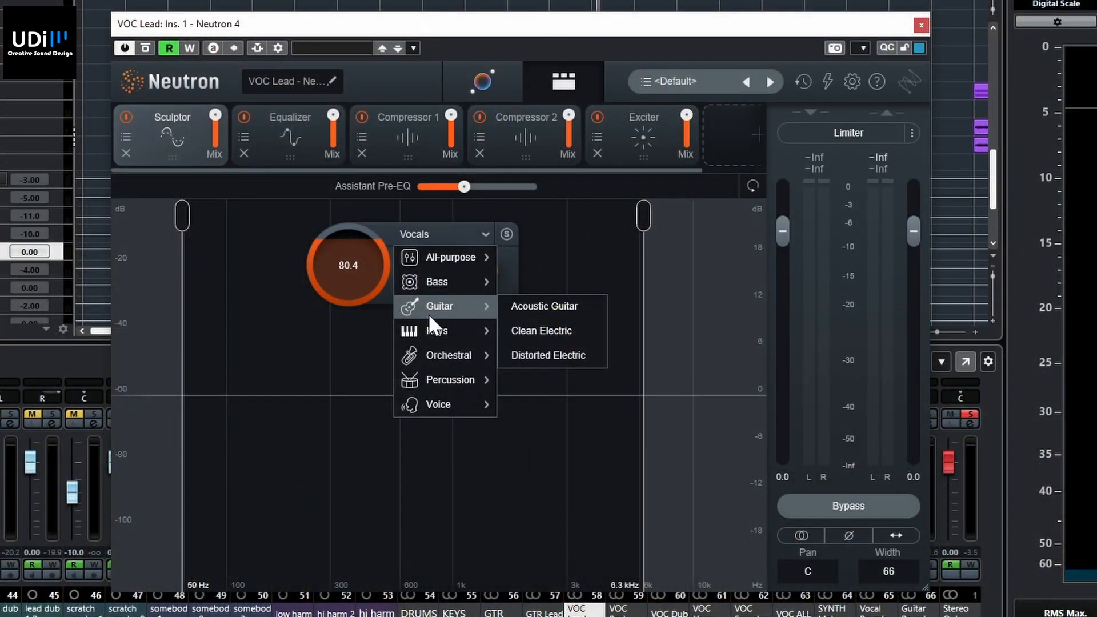
click(482, 232)
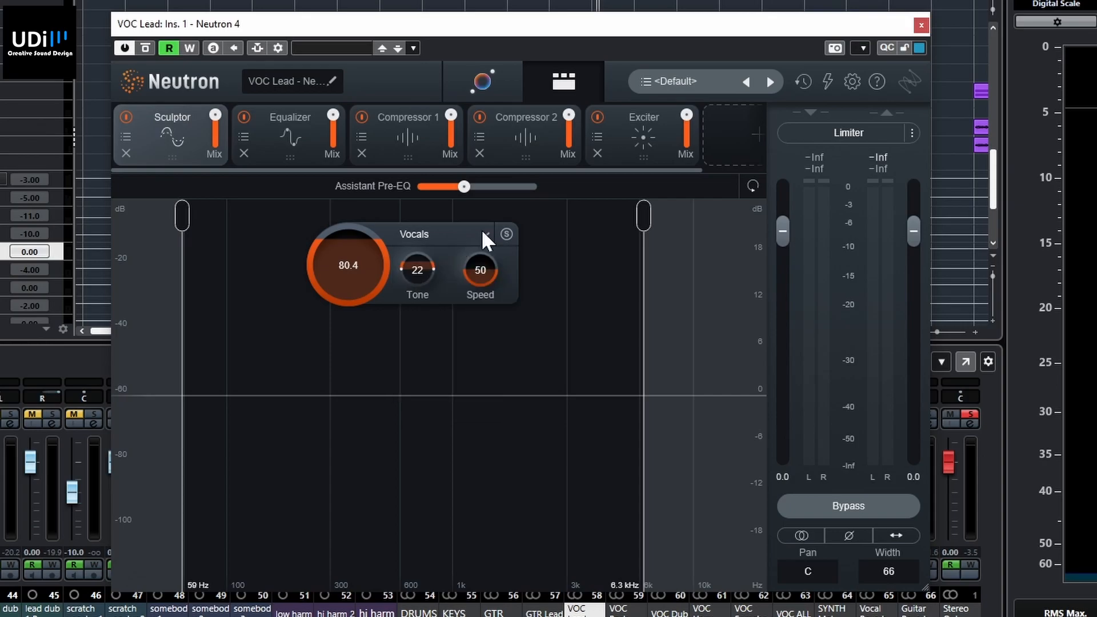
Step: Solo the Sculptor's action region during playback and set its range to 120 Hz–6.5 kHz
click(506, 234)
key(space)
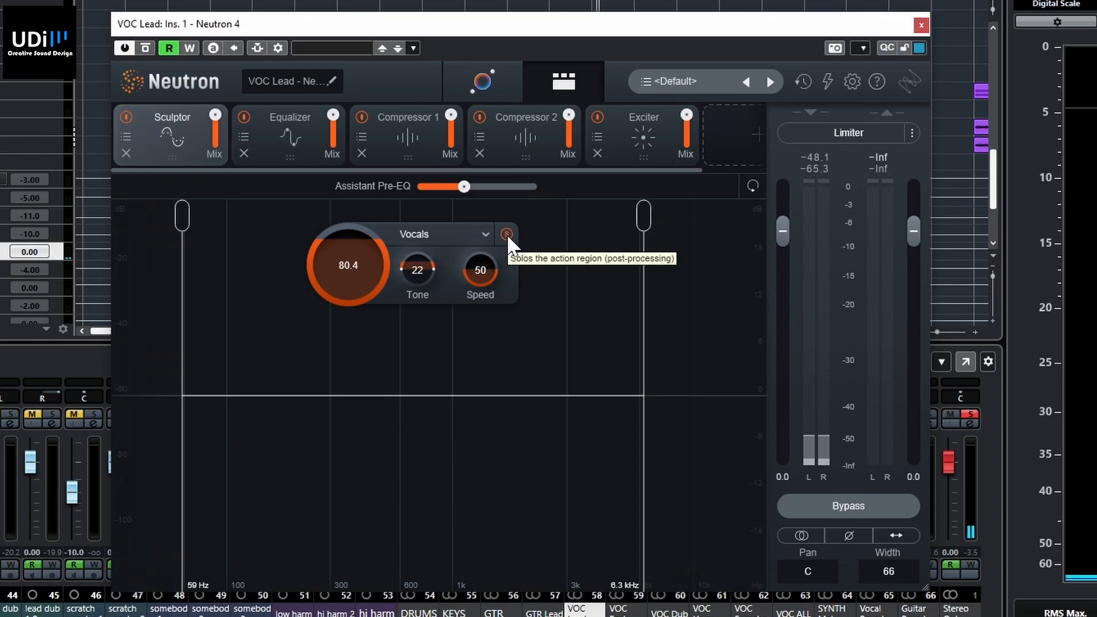
drag(183, 217, 246, 241)
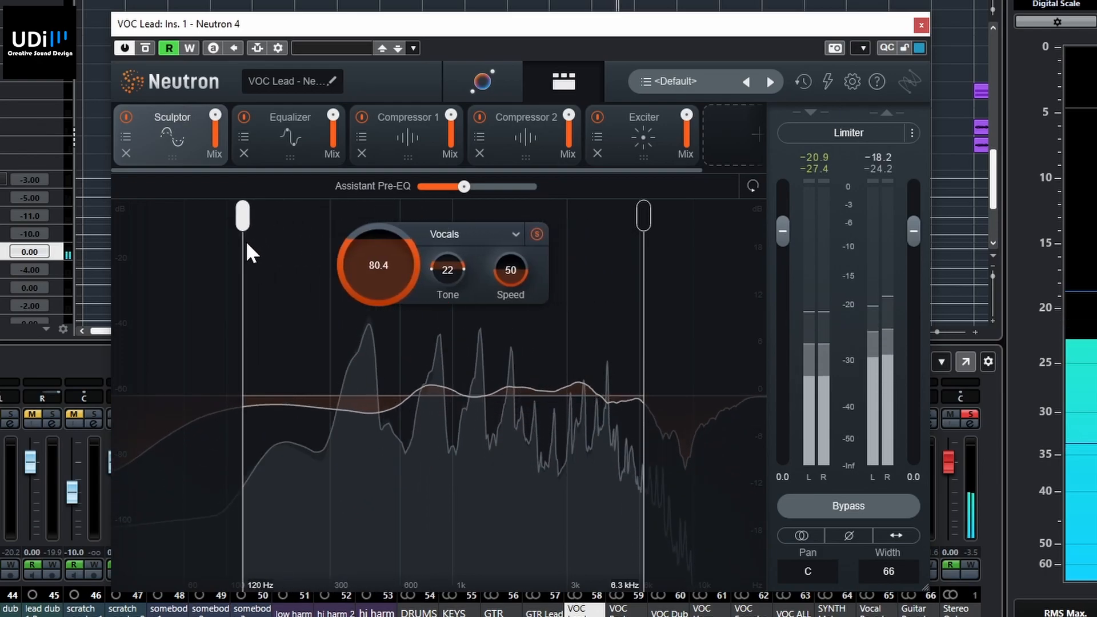
mouse_move(645, 216)
mouse_down()
mouse_move(678, 217)
mouse_move(649, 218)
mouse_up()
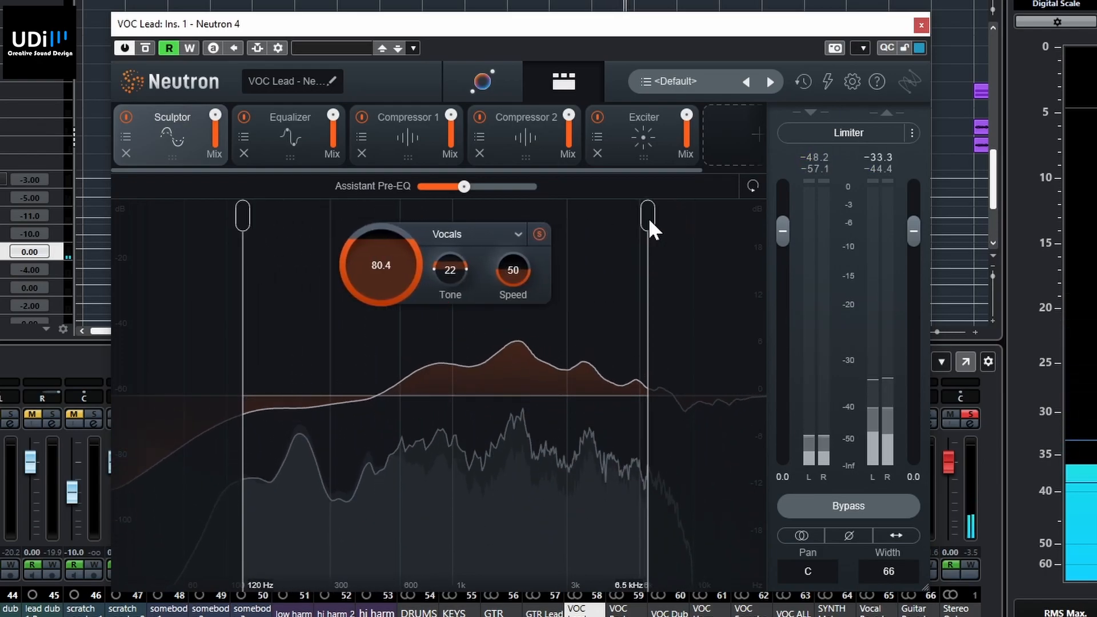
Step: Turn off the Sculptor solo and move the Equalizer's low-shelf band 2 to 200 Hz with a 1.6 dB gain
click(538, 234)
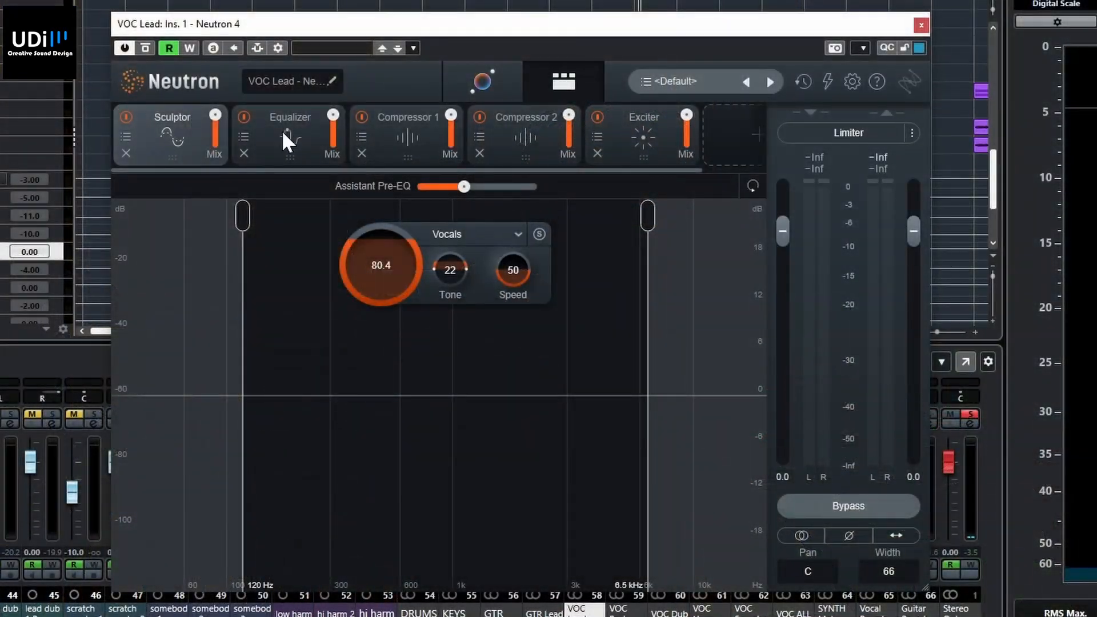
click(307, 125)
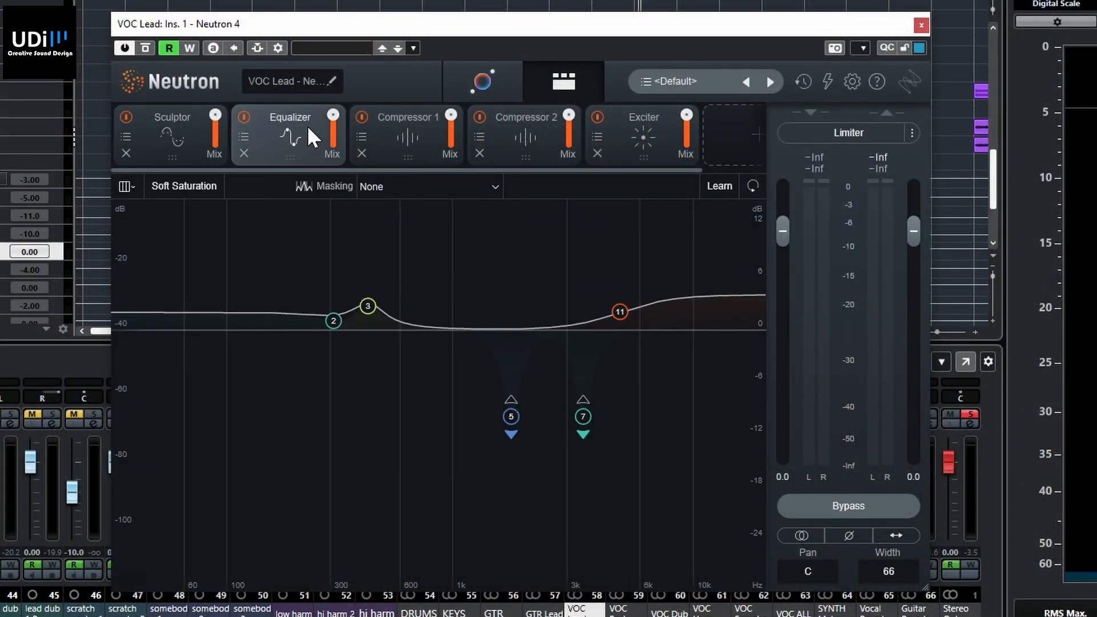
drag(334, 327, 289, 315)
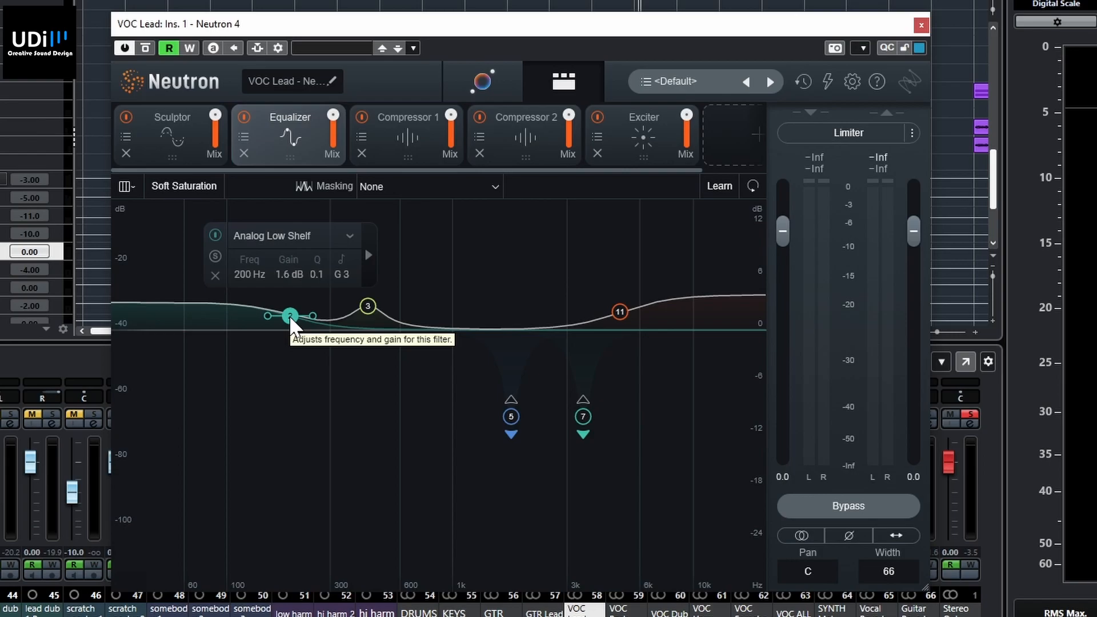
Step: Look through the filter shapes available for Equalizer band 2, including the Low Shelf and Highpass variants, keeping Analog Low Shelf
click(296, 238)
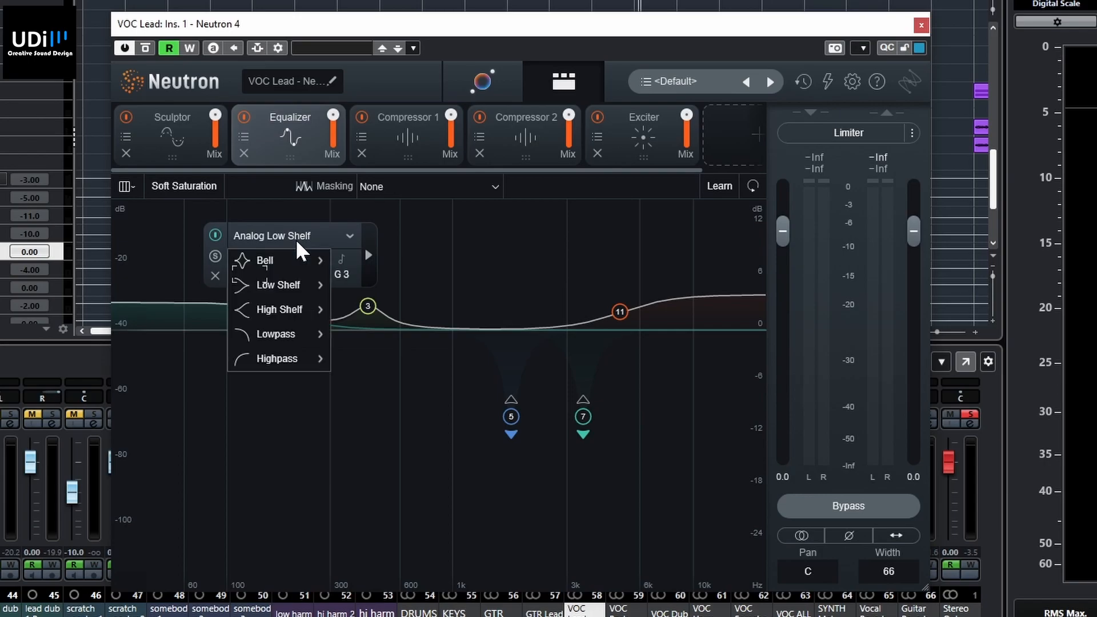
mouse_move(291, 284)
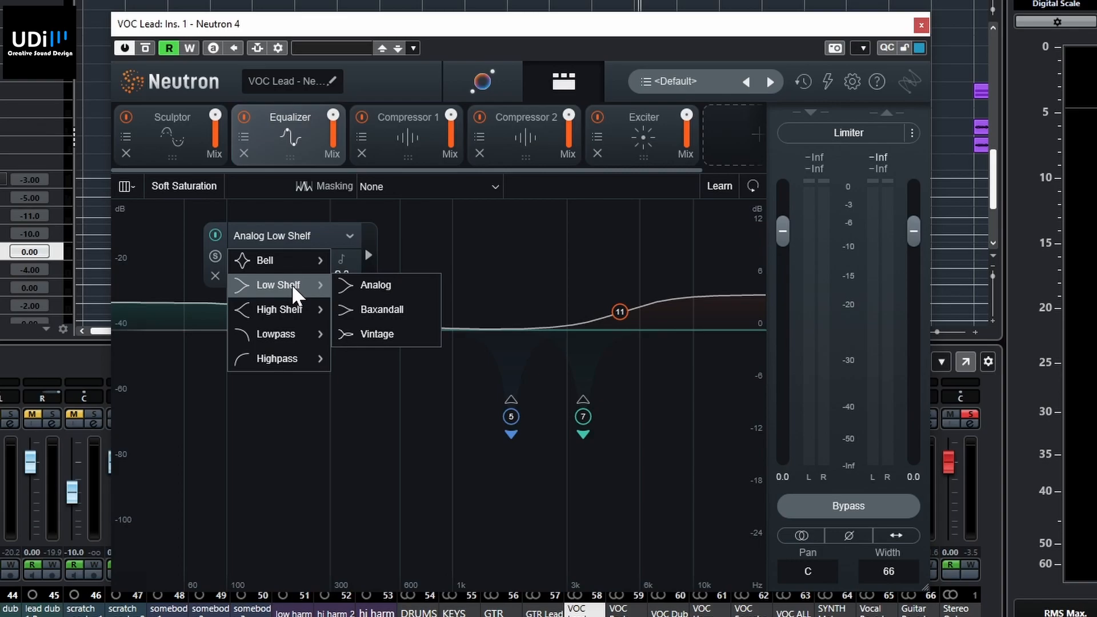
click(431, 237)
click(349, 235)
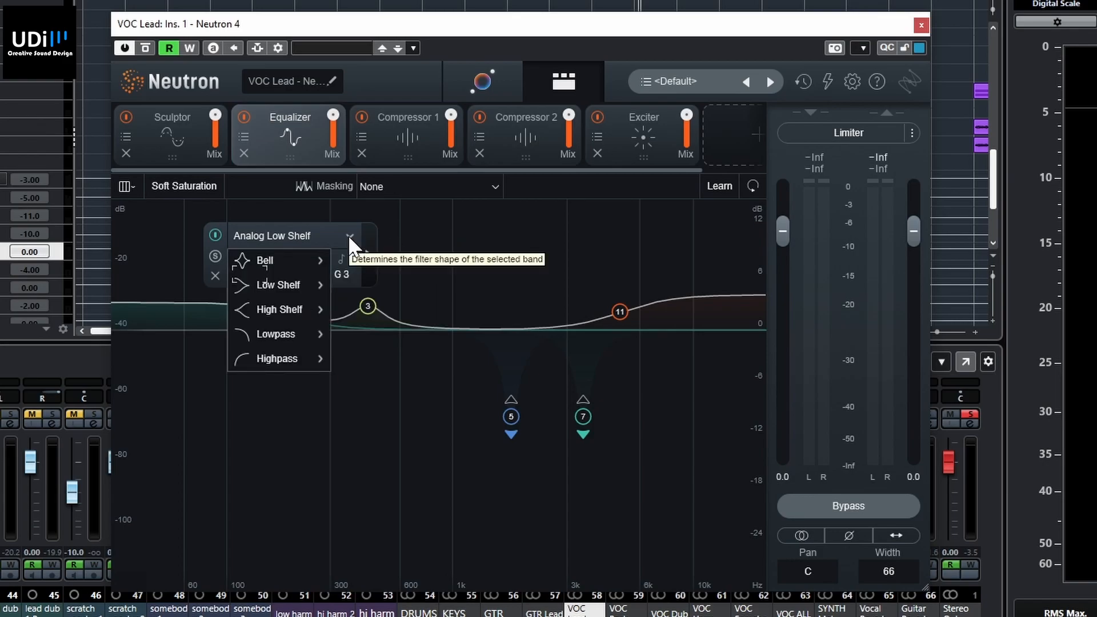
mouse_move(295, 337)
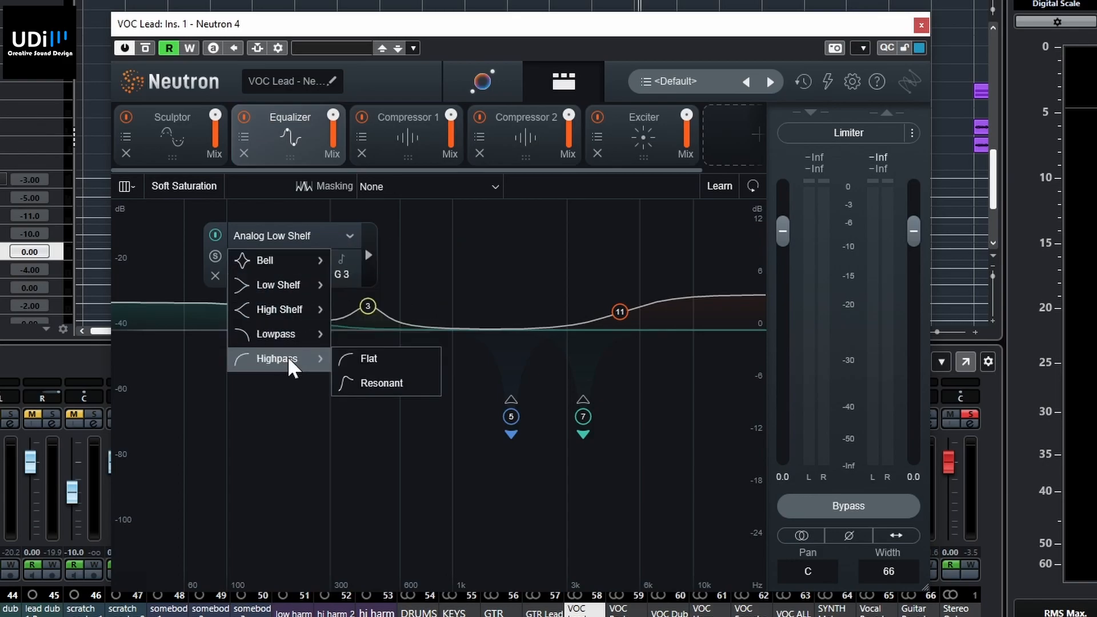
click(607, 275)
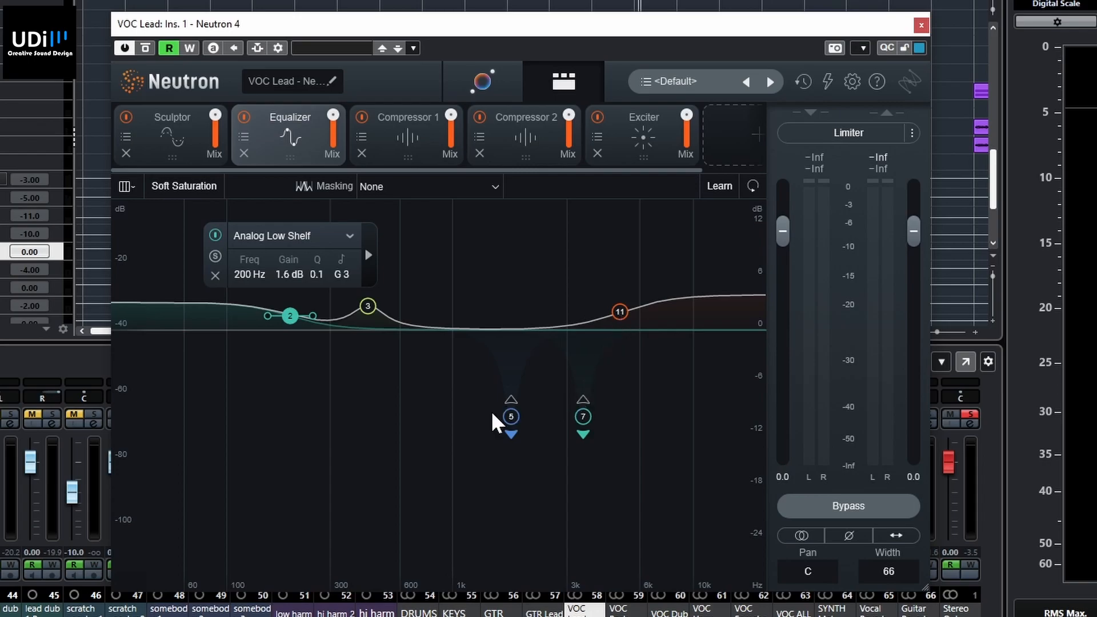
Step: Set dynamic Equalizer band 5 to 1711 Hz and -7.5 dB, and its threshold to -22.4 while the vocal plays
drag(511, 416, 505, 389)
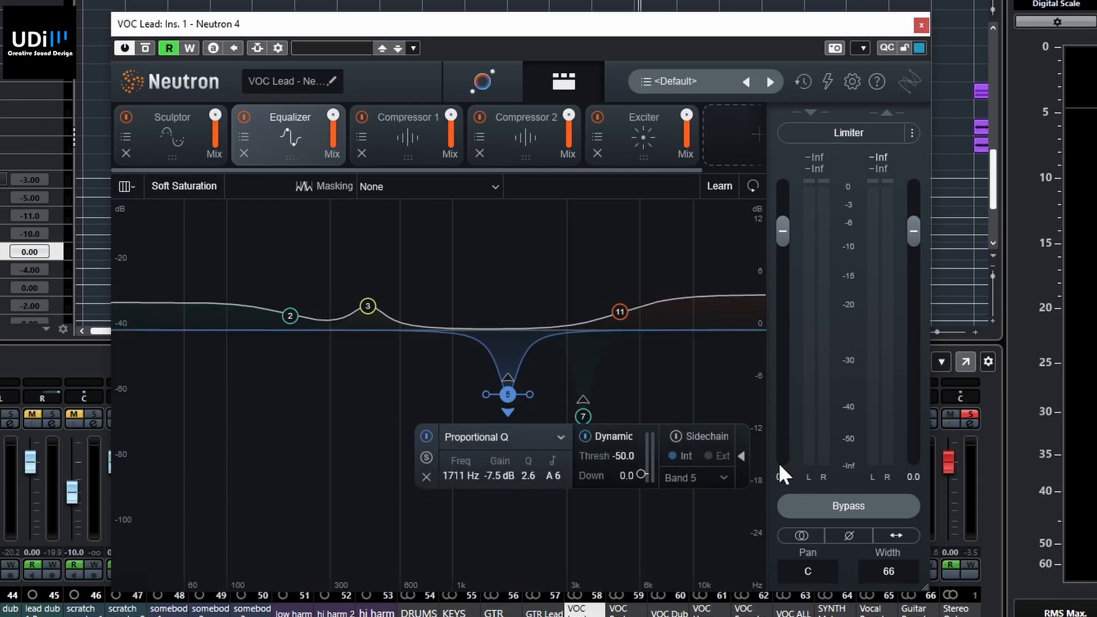
drag(642, 473, 646, 460)
key(space)
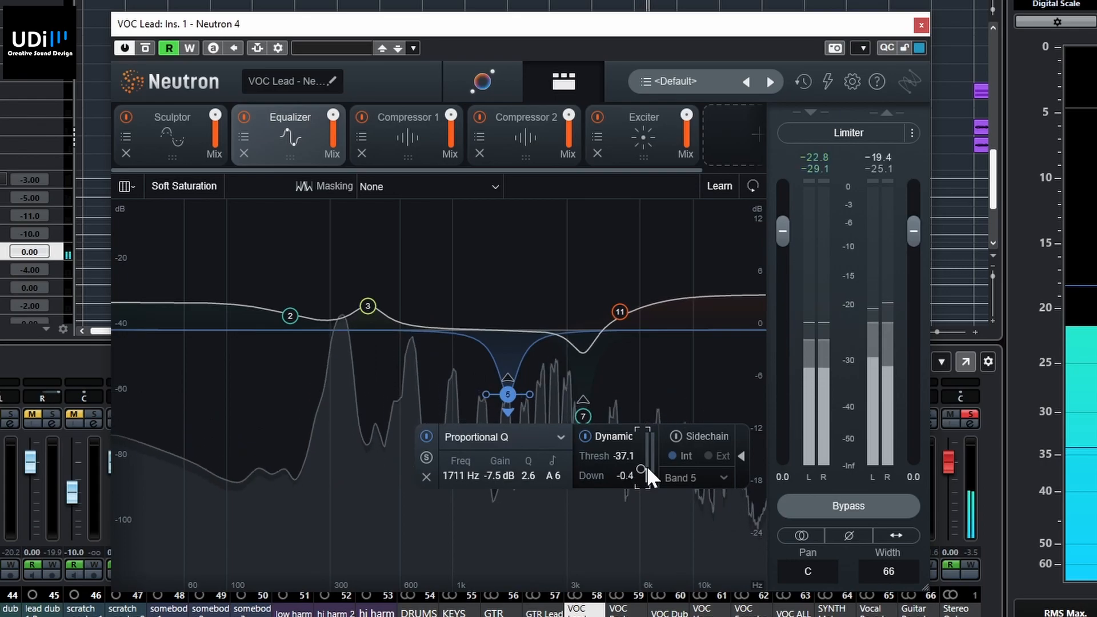
mouse_move(641, 469)
mouse_down()
mouse_move(645, 437)
mouse_move(658, 460)
mouse_up()
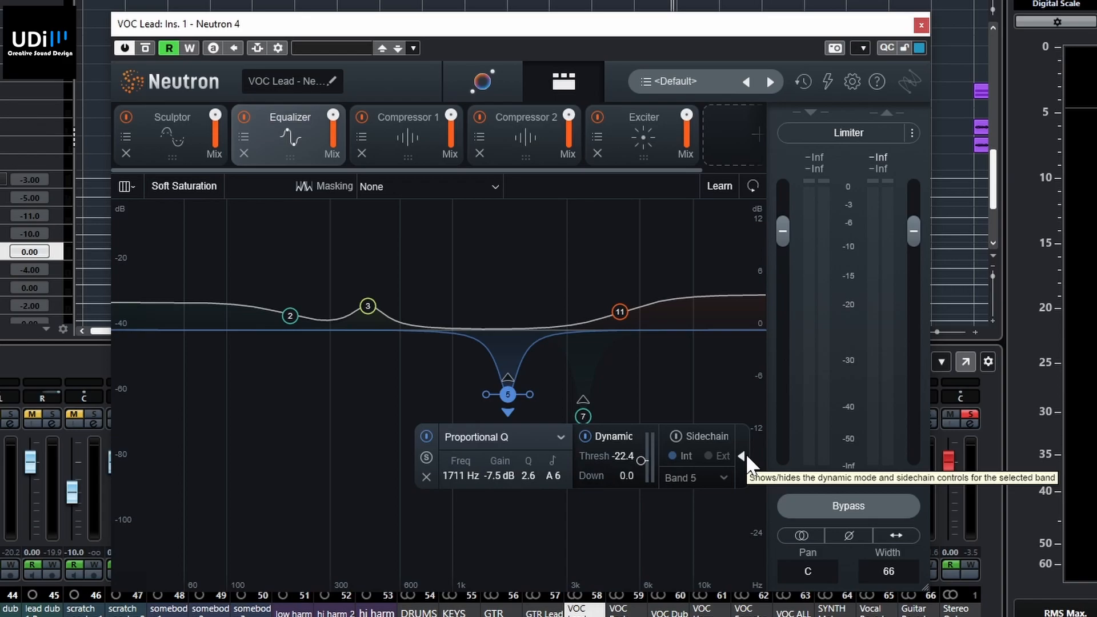
Step: Set the Punch amount of Compressor 1's low band to 170, slightly adjusting its attack and makeup during playback
click(418, 142)
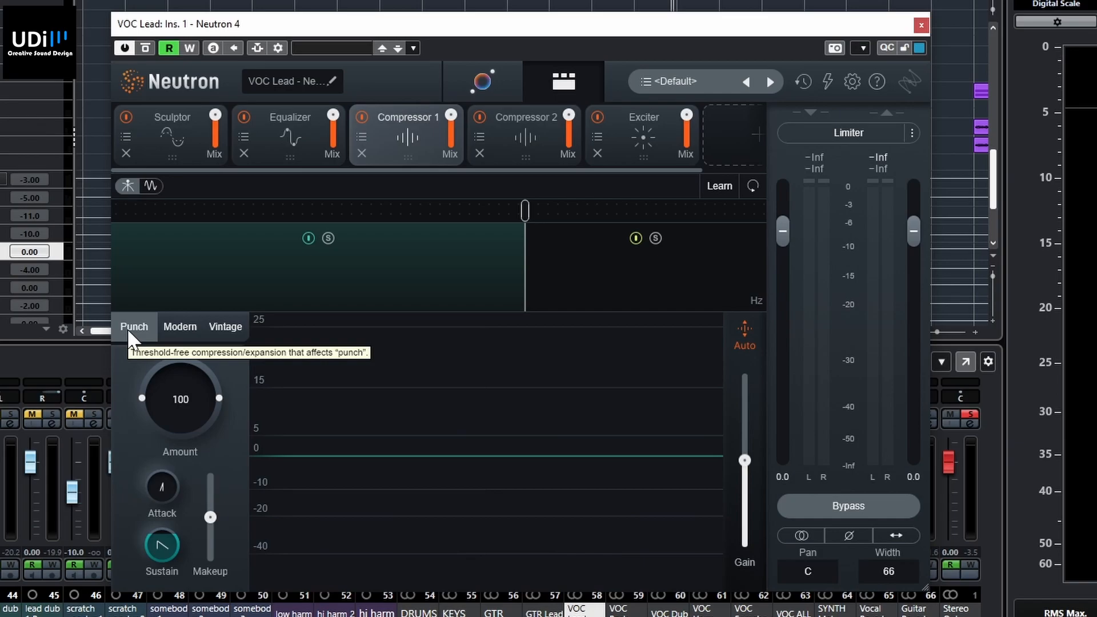
drag(191, 401, 210, 375)
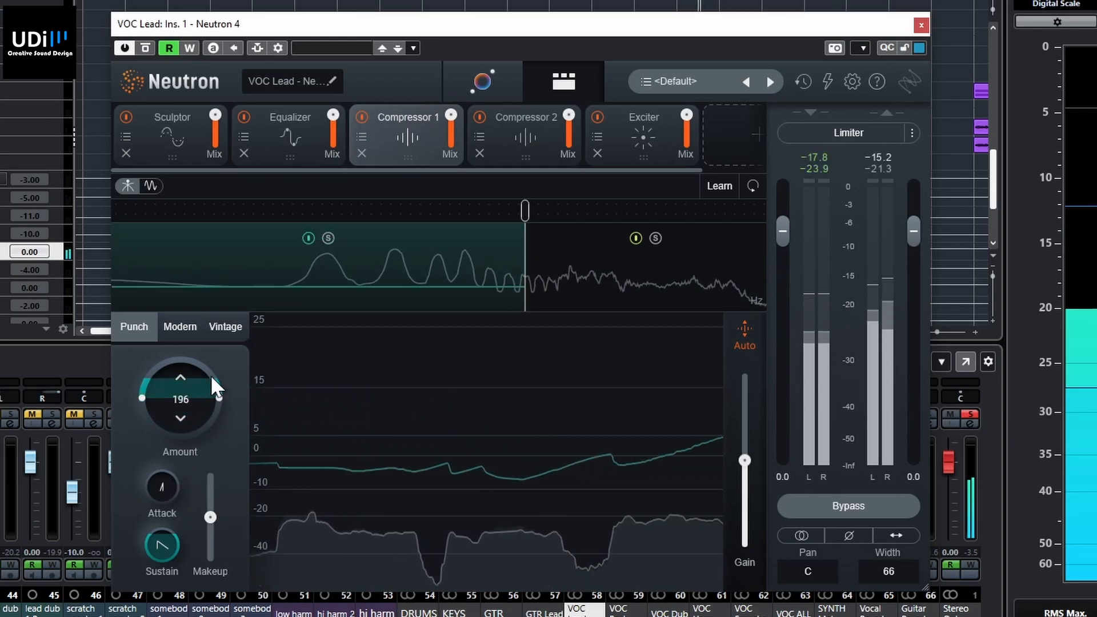
drag(210, 516, 212, 514)
drag(183, 420, 175, 502)
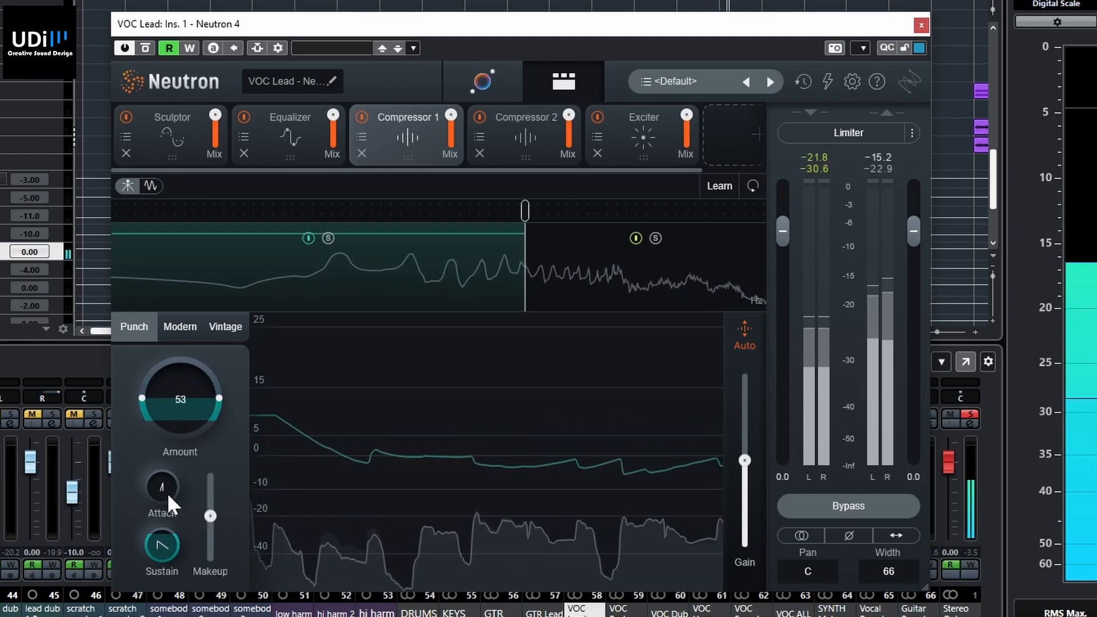
drag(179, 443, 219, 320)
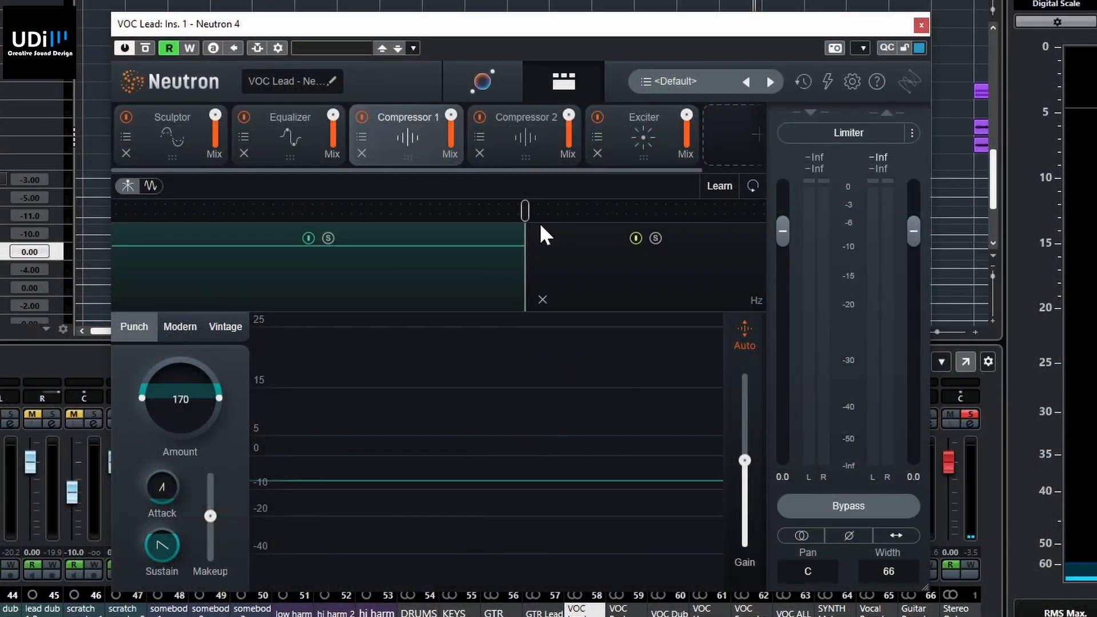
Step: Add a third band to Compressor 1, lower the first crossover and set the upper crossover to 4.1 kHz
click(653, 217)
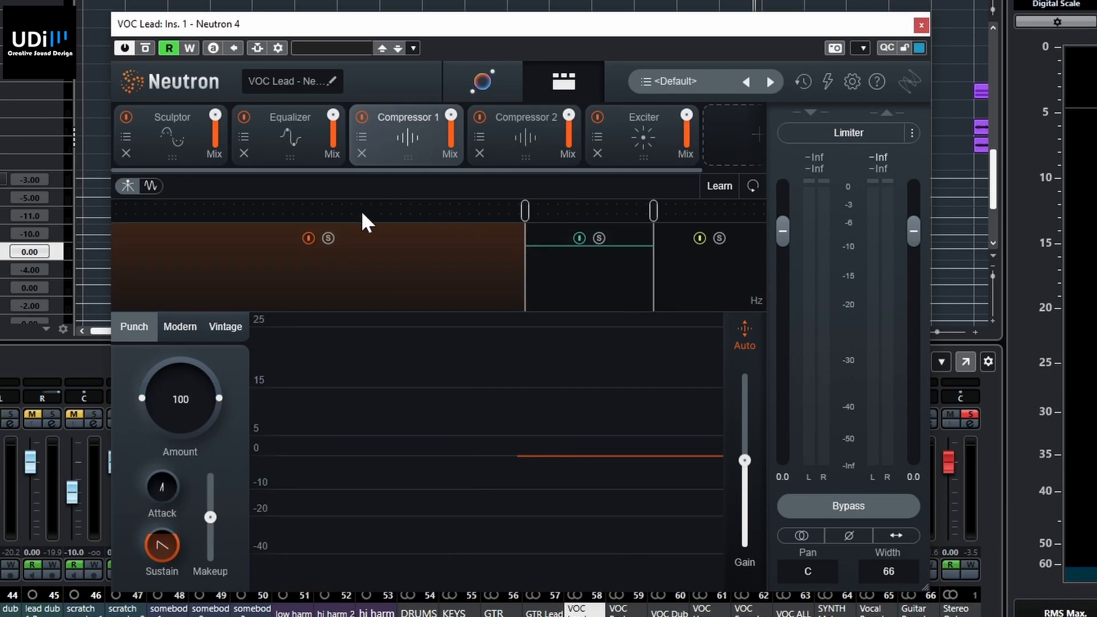
drag(521, 212, 364, 212)
drag(641, 215, 595, 214)
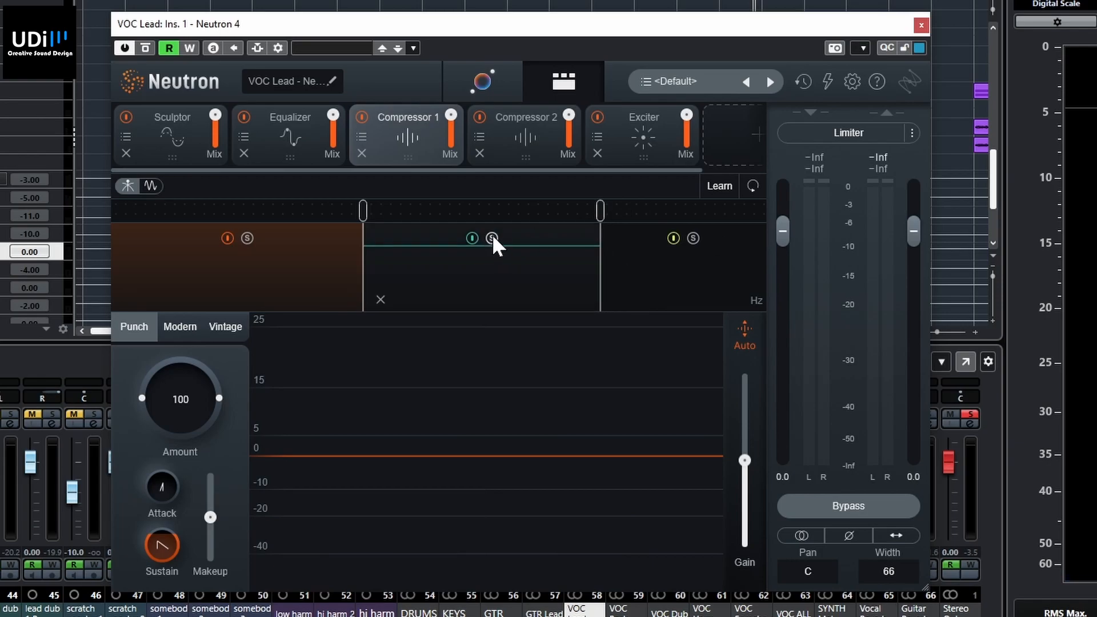
Step: Audition Compressor 1's middle and high bands during playback by toggling their solo and the high band's bypass
key(space)
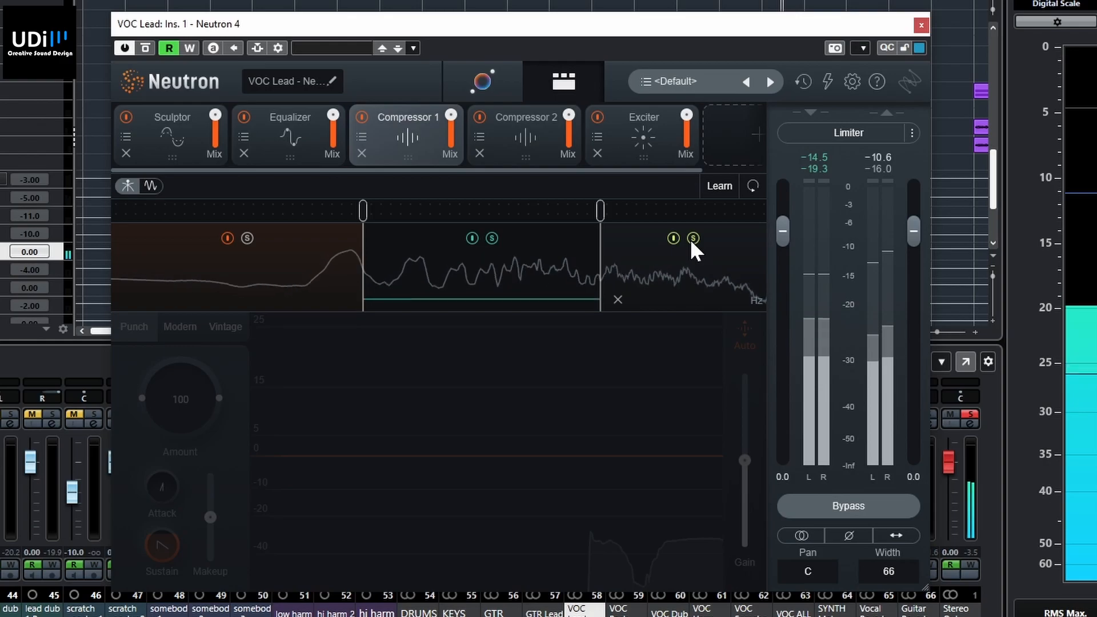
click(664, 263)
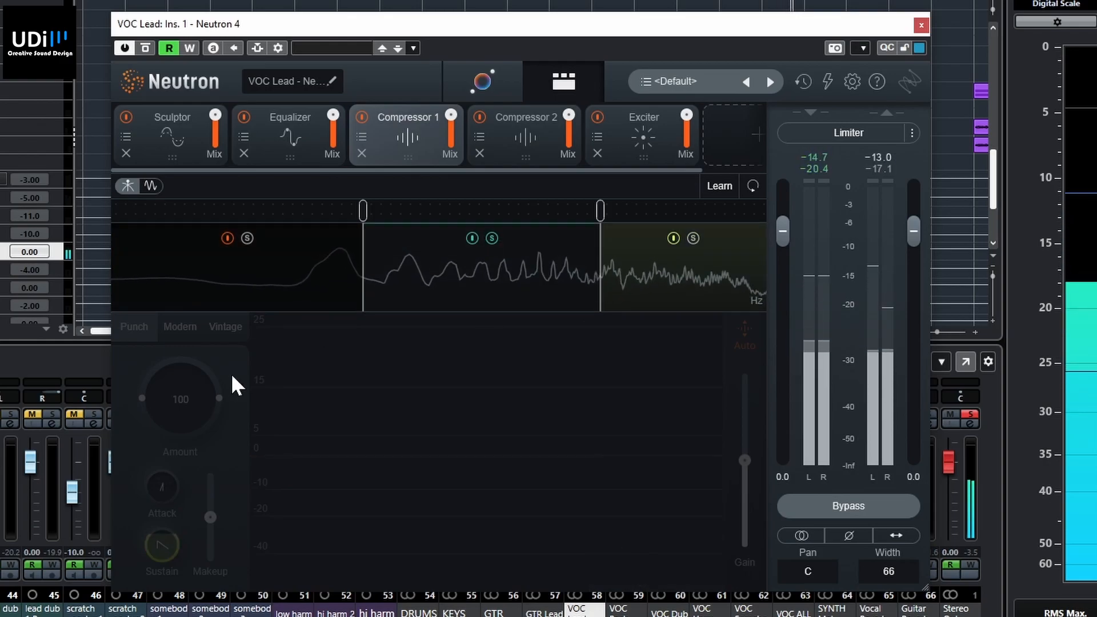
click(493, 237)
click(492, 237)
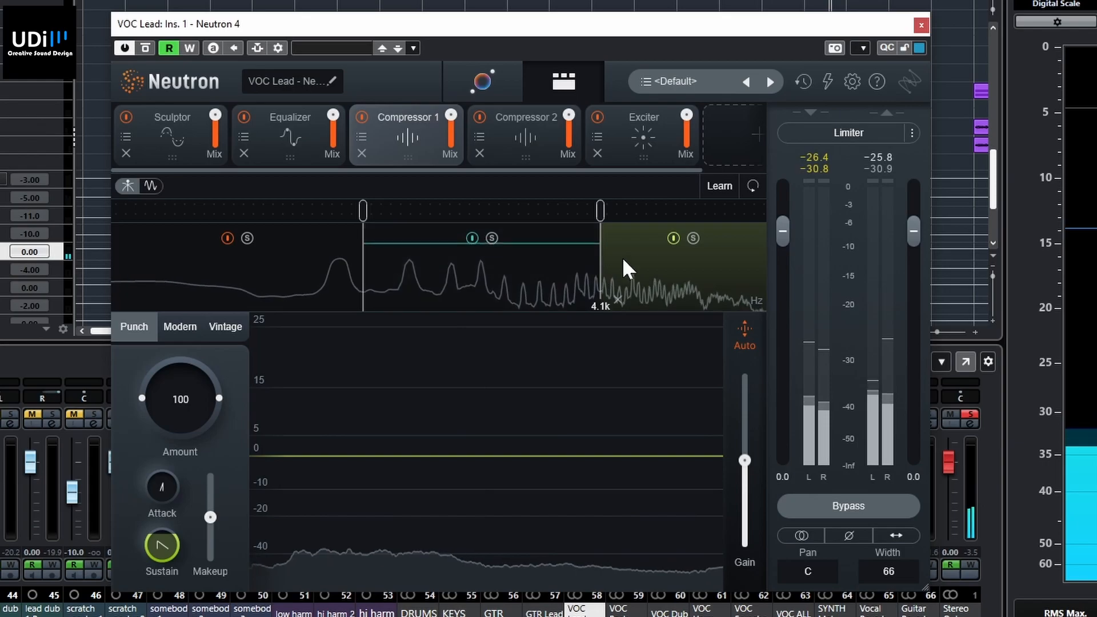
click(669, 237)
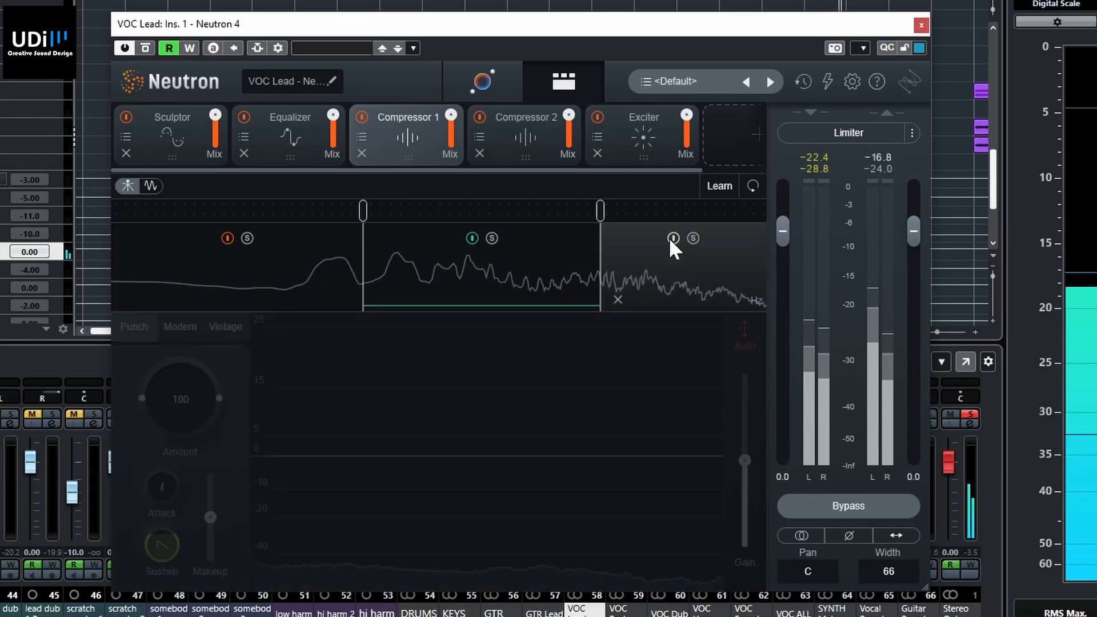
click(670, 238)
click(436, 238)
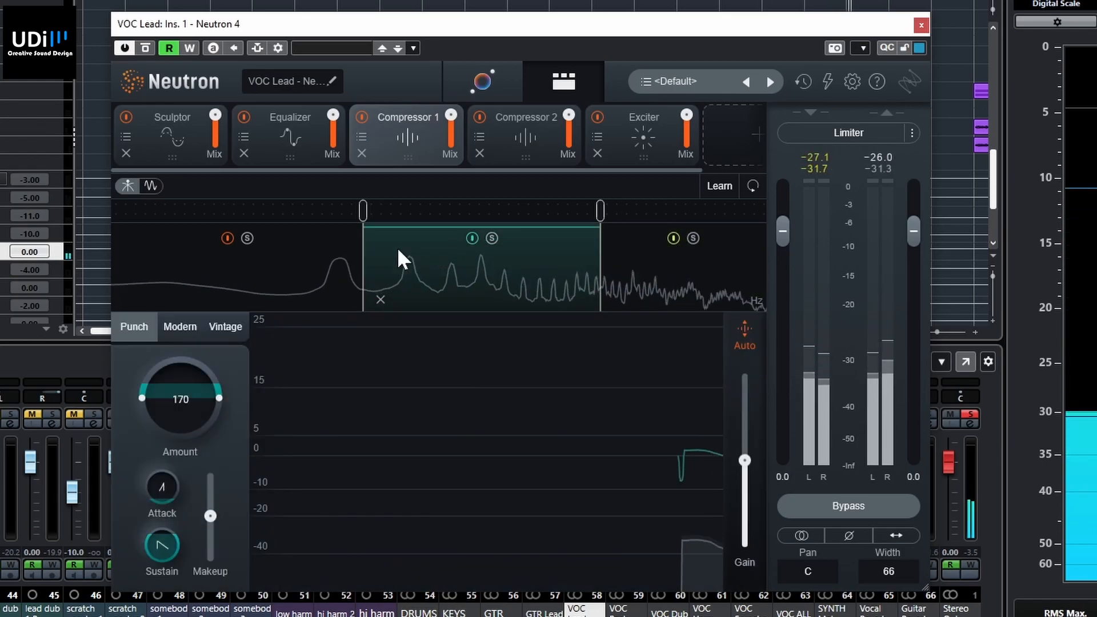
Step: Set the lowest band's Punch amount to 172 while watching the processed vocal in Compressor 1's oscilloscope
click(282, 255)
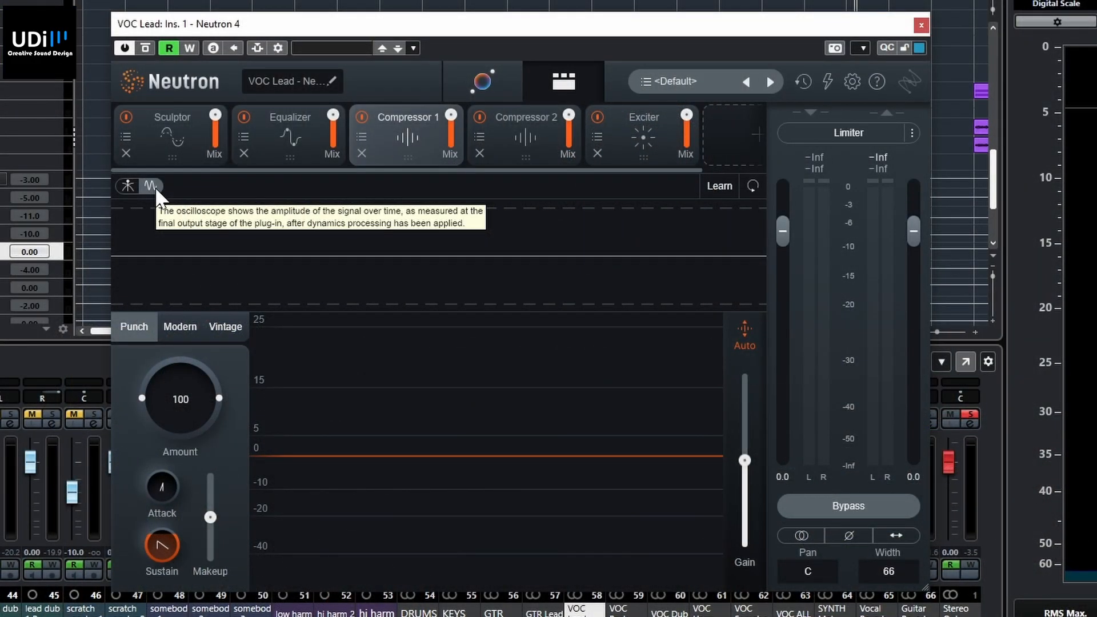
key(space)
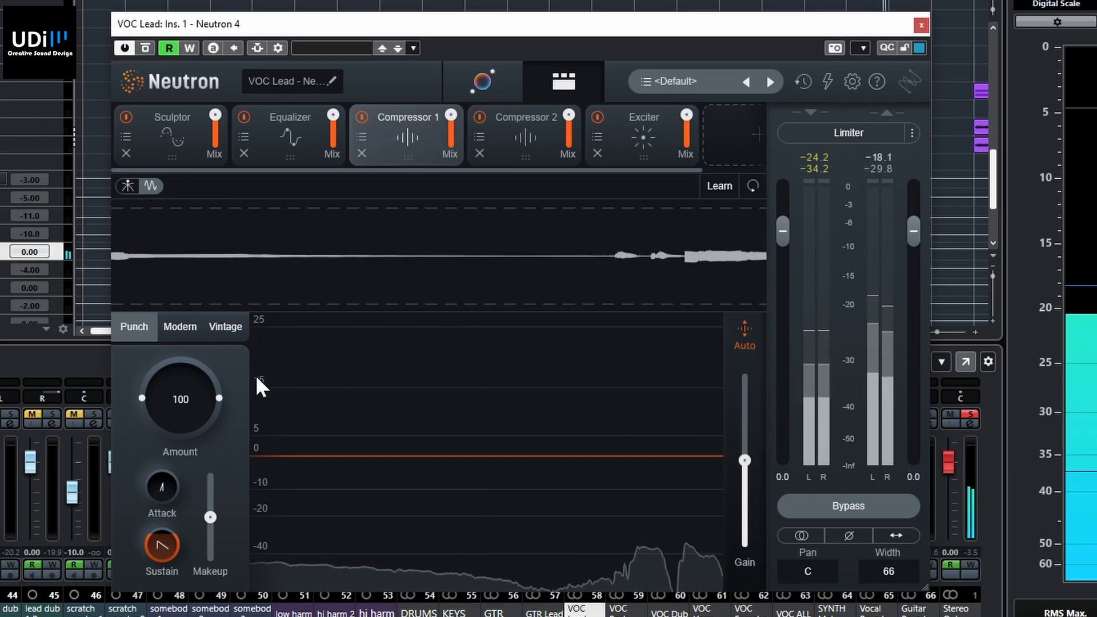
drag(183, 374, 200, 338)
Step: Return Compressor 1 to its crossover view, shift the first crossover lower and remove the lowest band
click(130, 186)
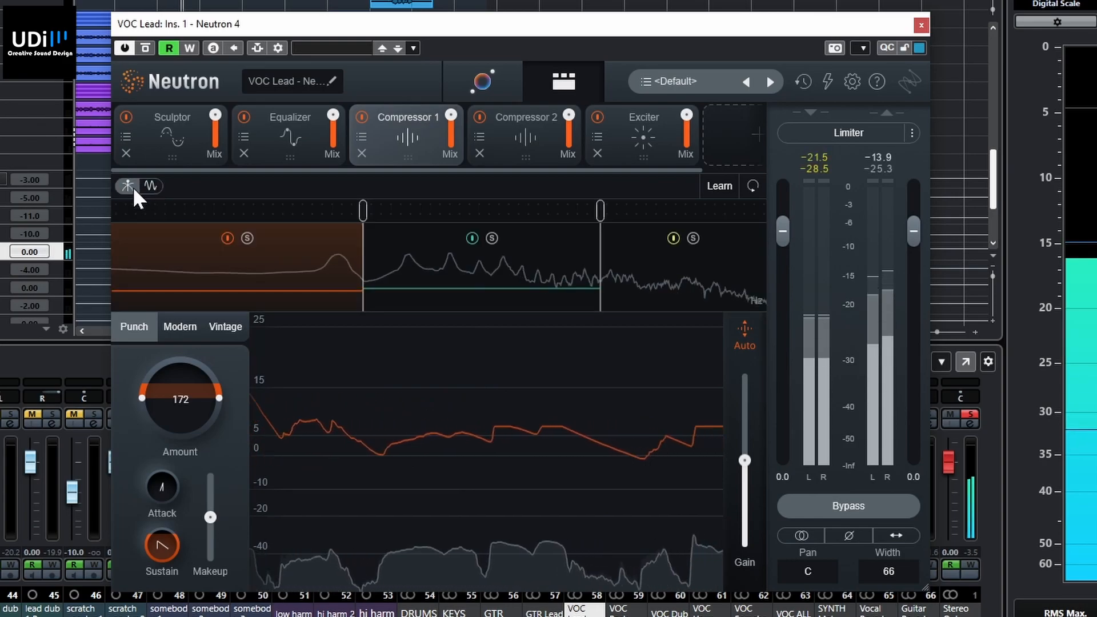
drag(362, 210, 315, 212)
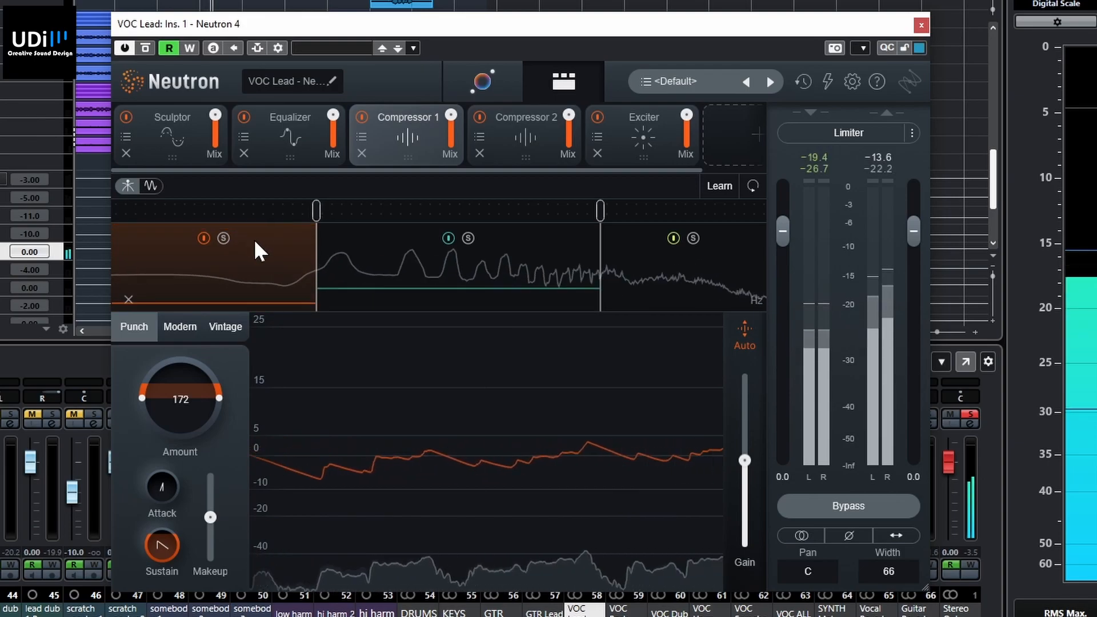
click(128, 299)
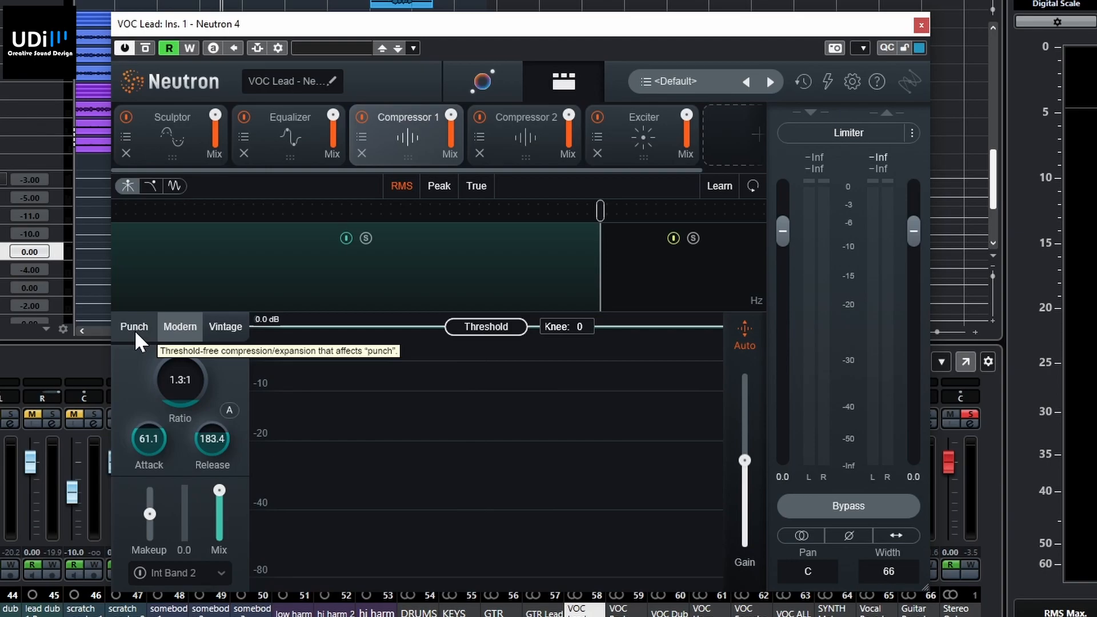
Step: Open the Exciter and try its Trash and Classic modes on the high band, moving the blend point in each
click(627, 133)
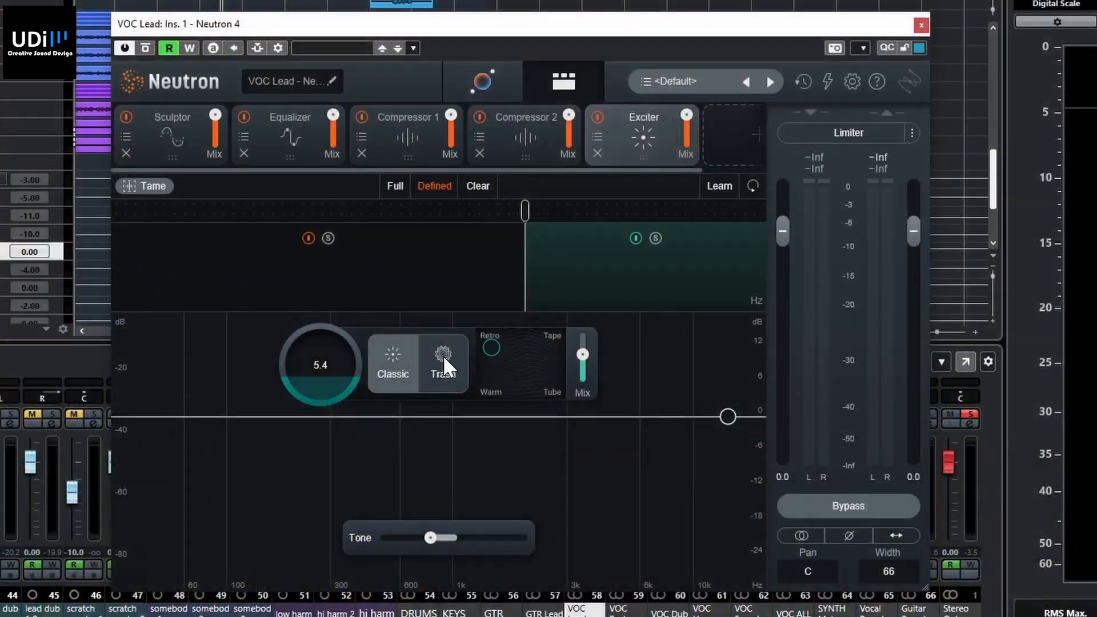
click(447, 366)
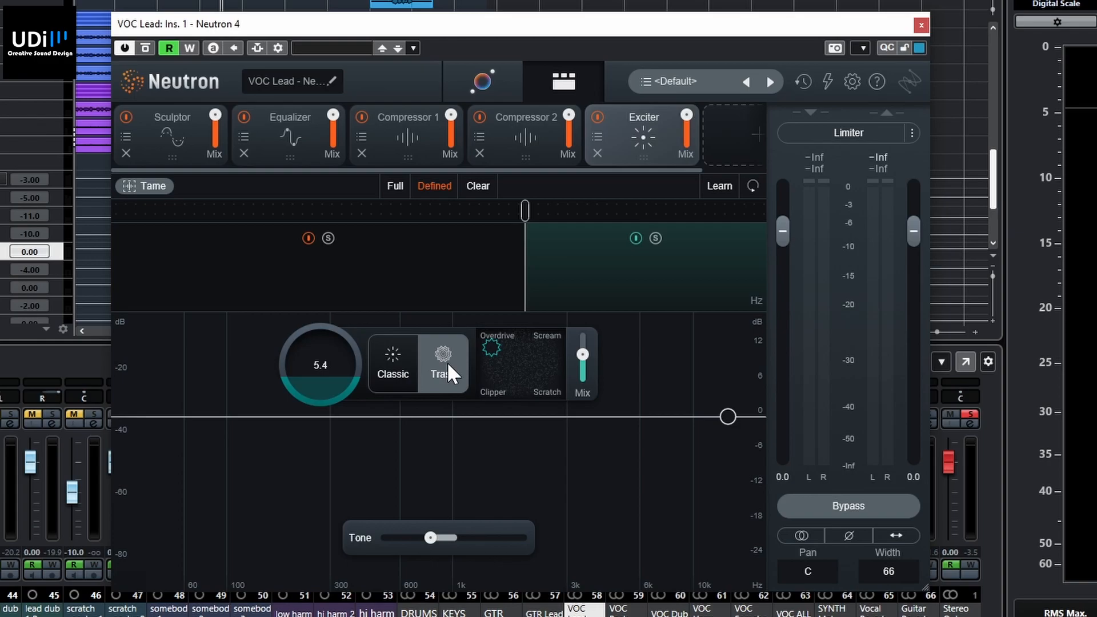
drag(487, 341, 534, 368)
click(411, 357)
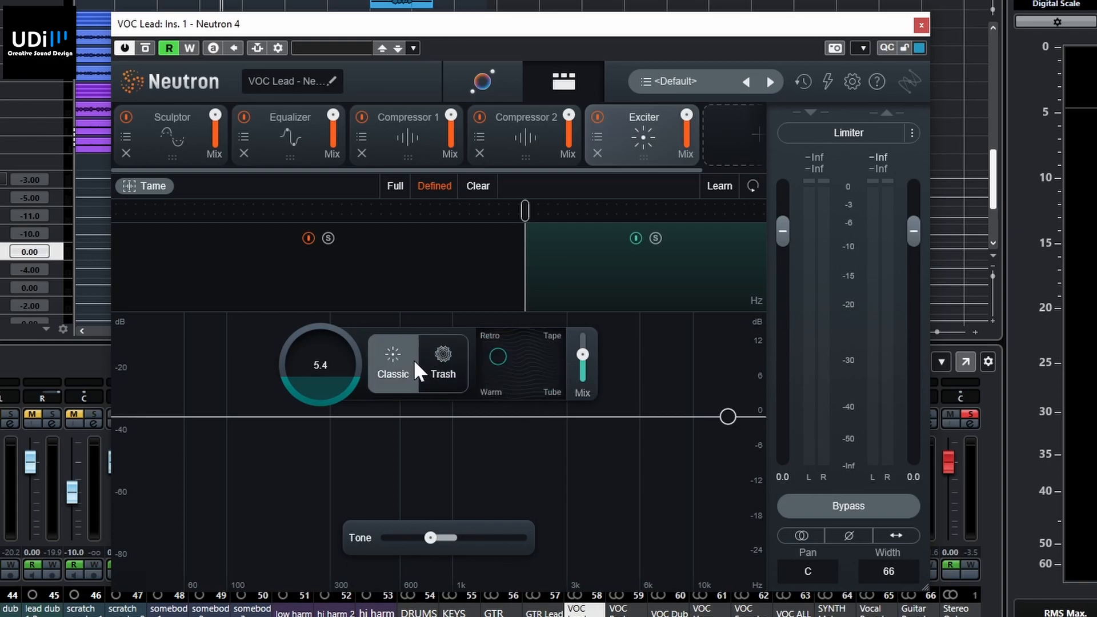
drag(505, 353, 534, 344)
Step: Try the Exciter's Trash mode on the playing vocal, blending from Scream toward Clipper, and reduce the band's mix below 50
click(452, 369)
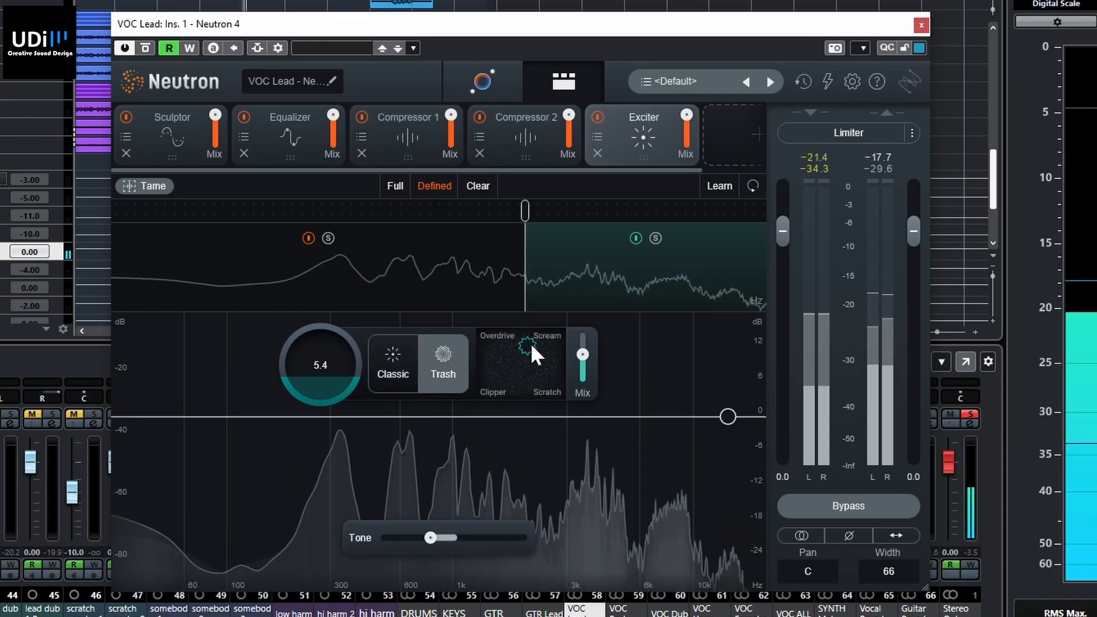
drag(530, 342, 588, 338)
drag(543, 366, 503, 373)
drag(582, 349, 582, 368)
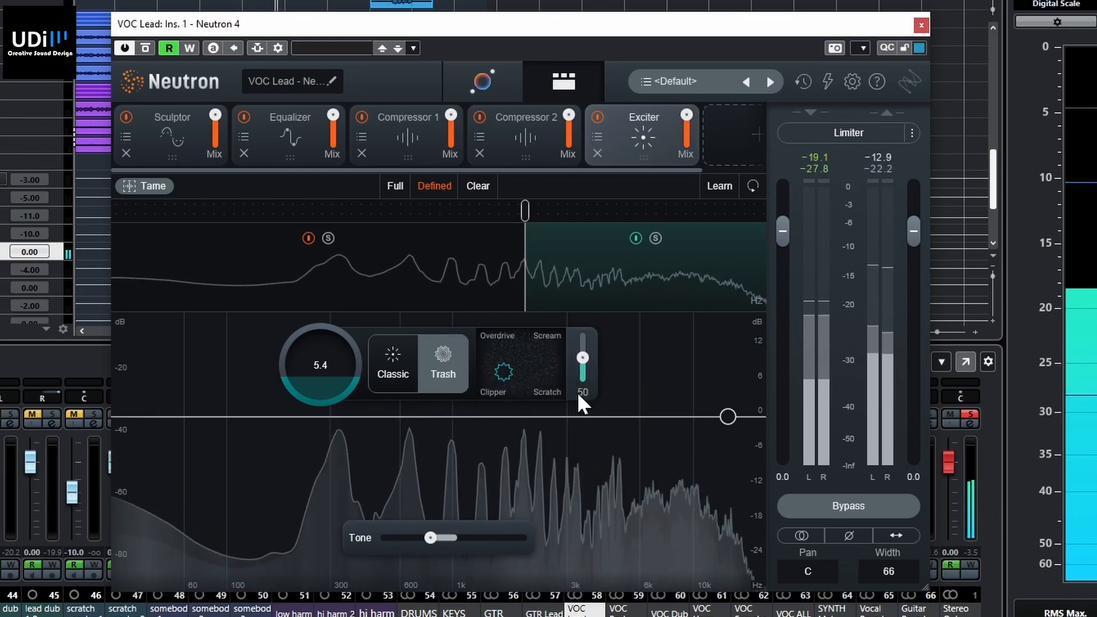
Step: Return the Exciter's high band to Classic, shift the blend toward Warm and set the drive to 6.1
click(393, 355)
drag(506, 364, 488, 367)
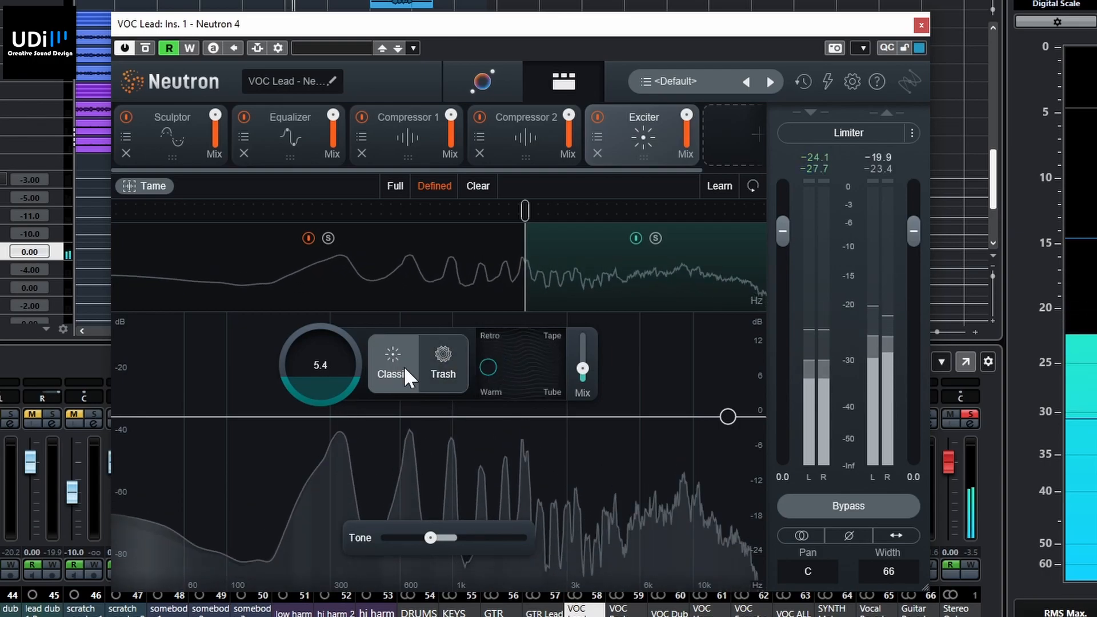
mouse_move(328, 356)
mouse_down()
mouse_move(323, 297)
mouse_move(309, 277)
mouse_move(319, 365)
mouse_up()
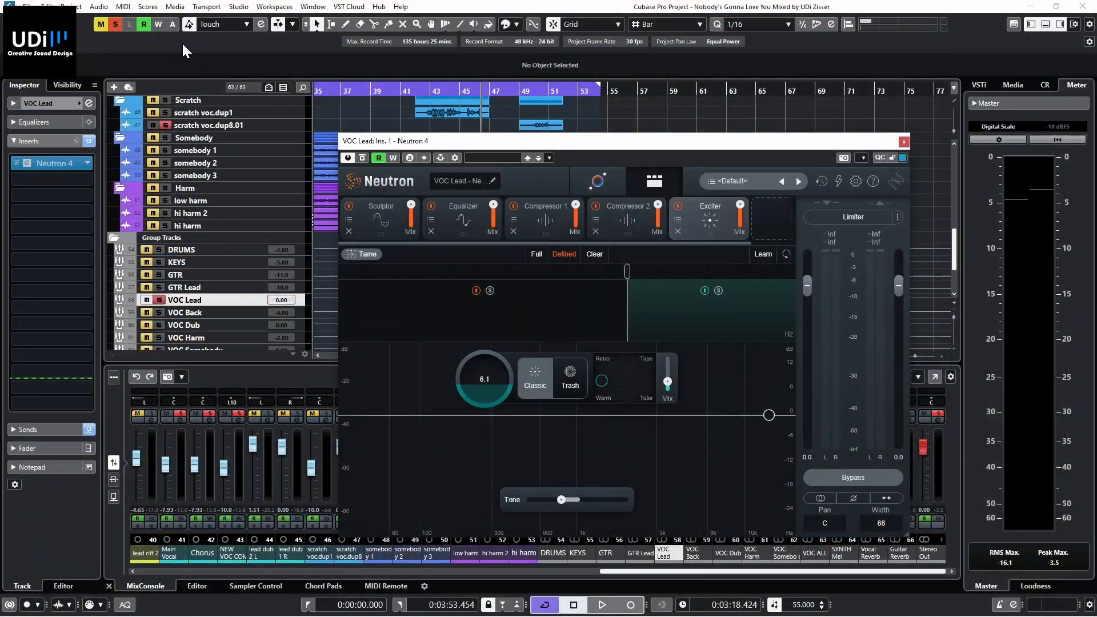
Step: Clear all soloed tracks, select the DRUMS group and play the full mix
click(108, 24)
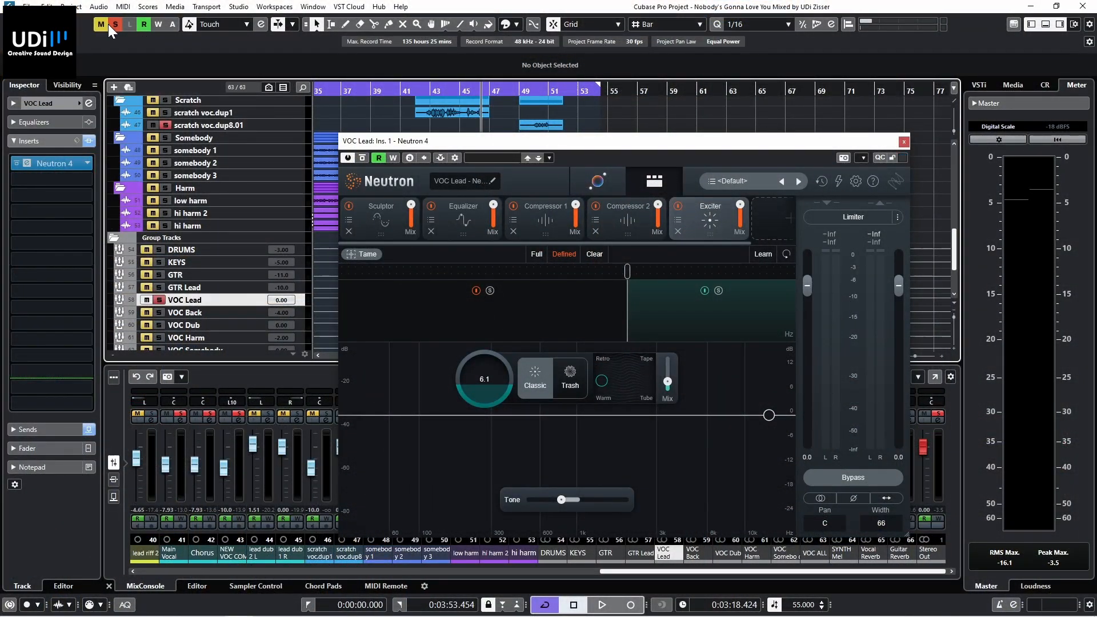
click(204, 248)
key(space)
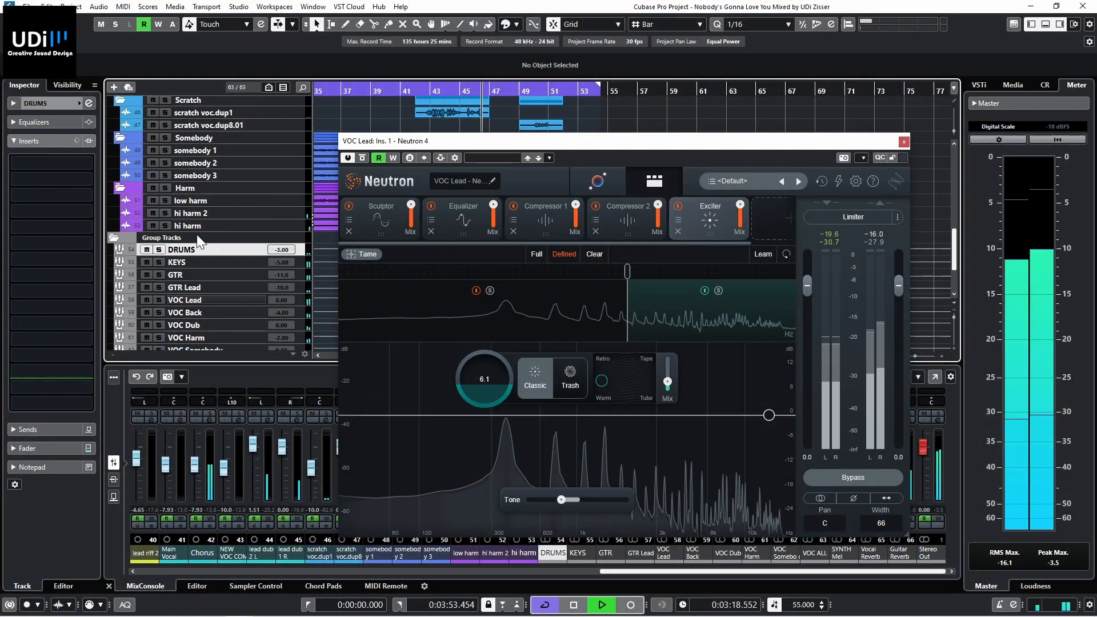
Step: Solo the DRUMS group and load Neutron 4 in its first insert slot
click(159, 249)
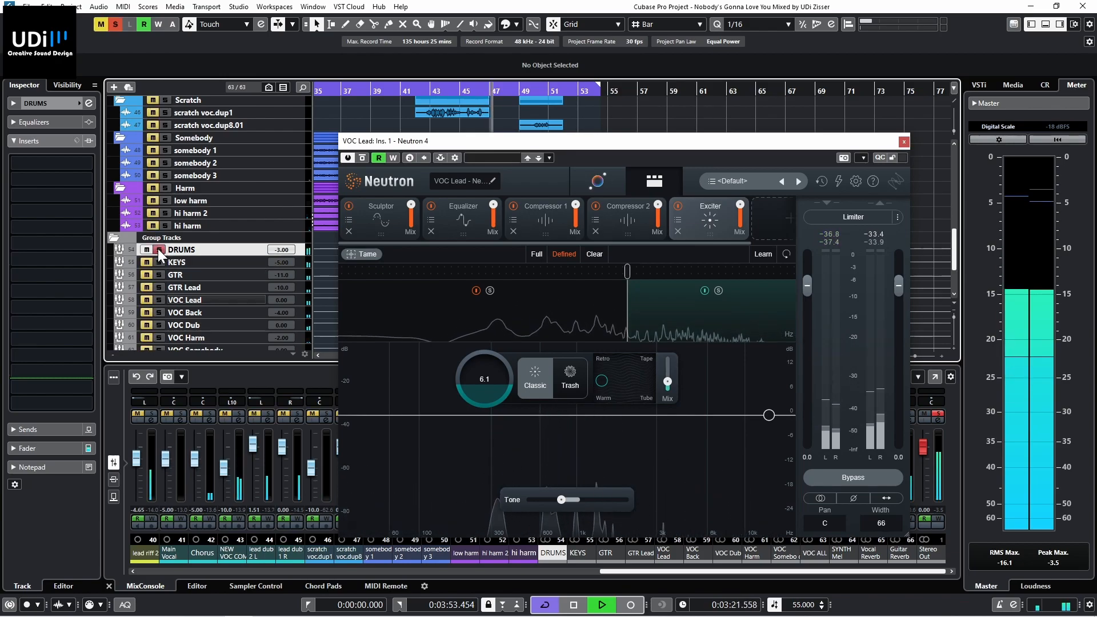
click(87, 162)
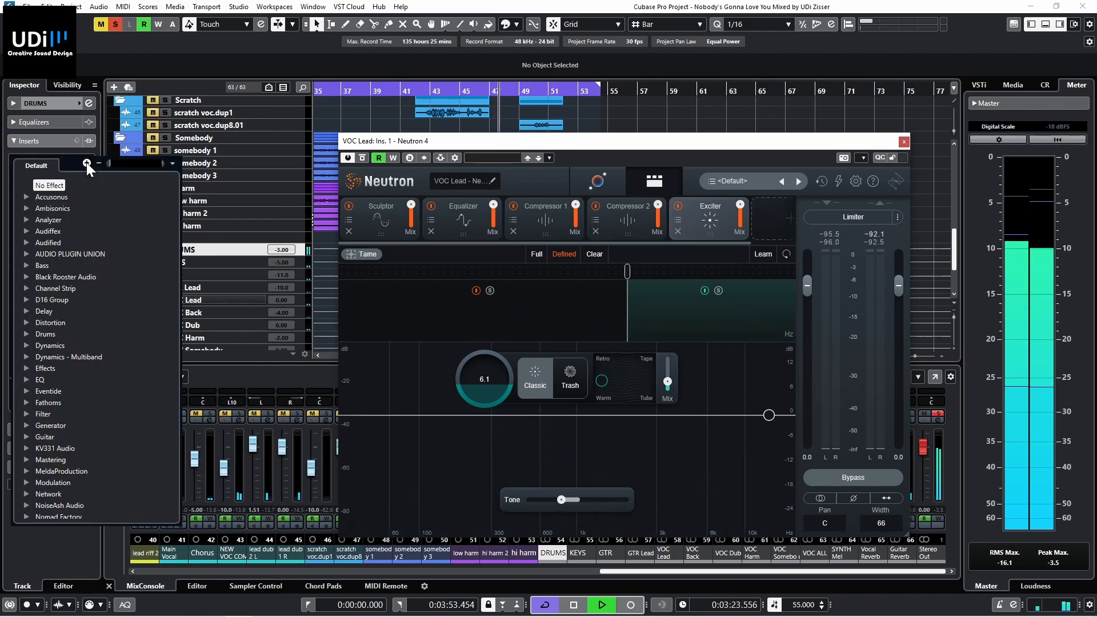
text(neut)
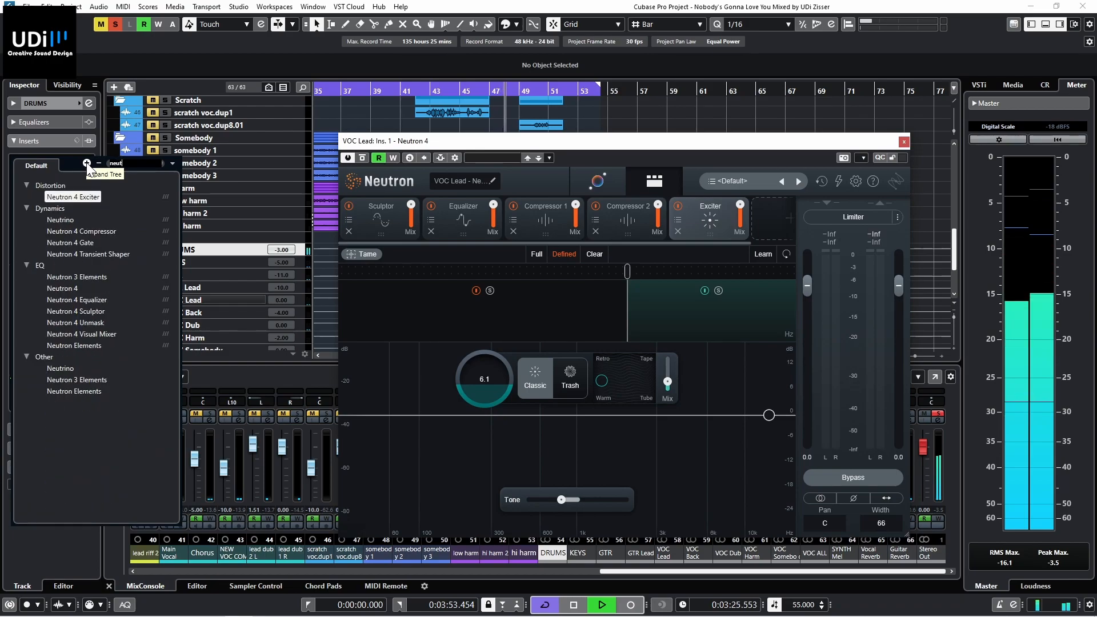
click(65, 288)
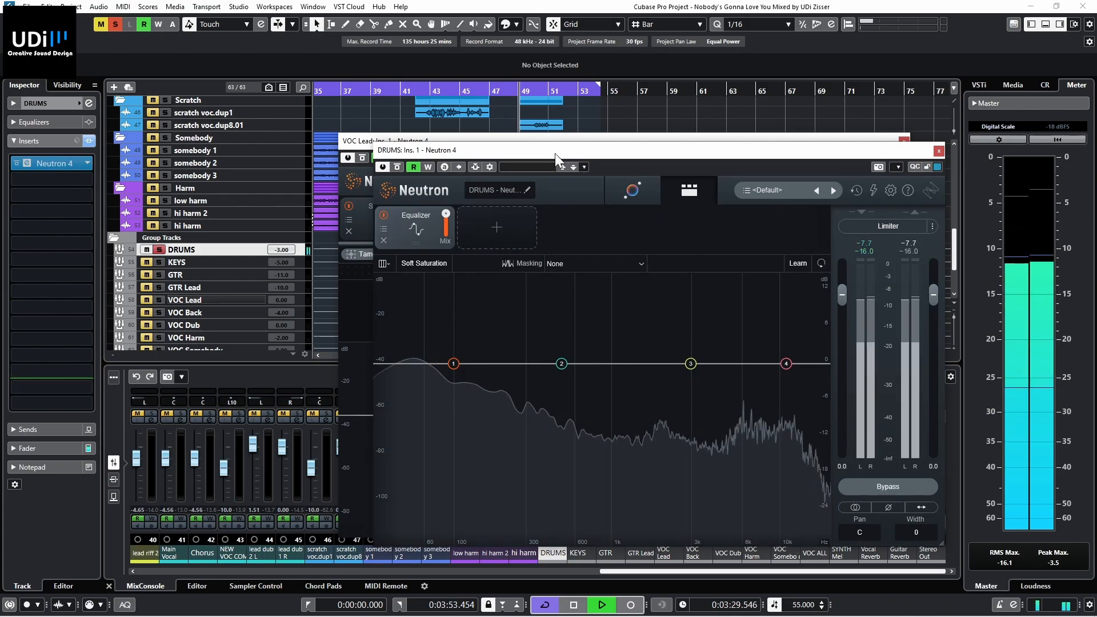
Step: Run the Assistant on the playing drums, moving playback back to about bar 33 during the analysis
click(630, 192)
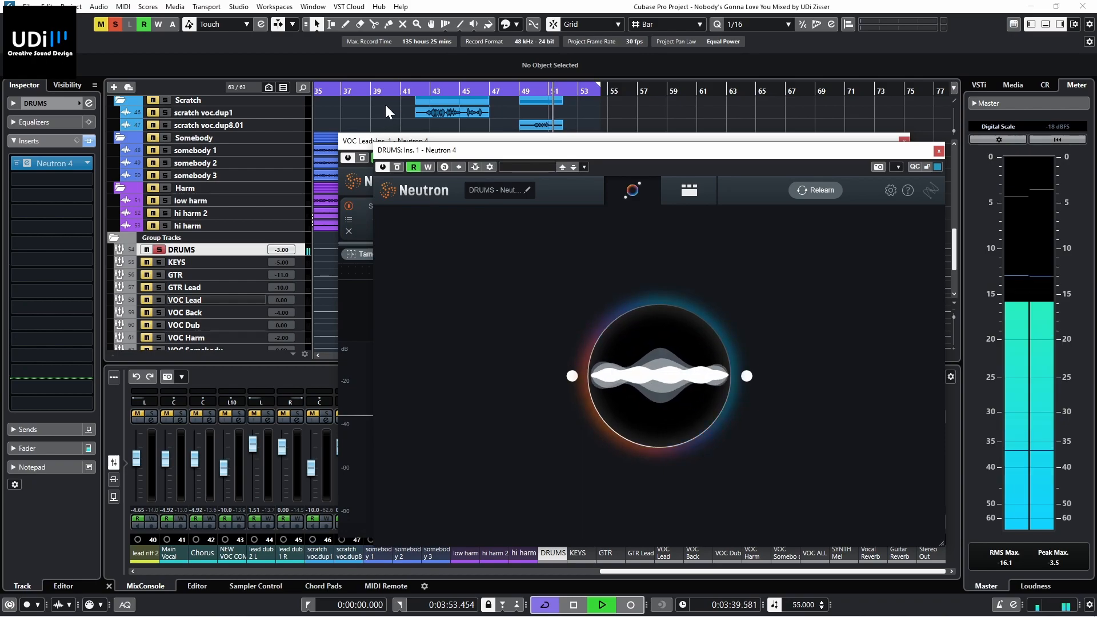
scroll(353, 96, left, 2)
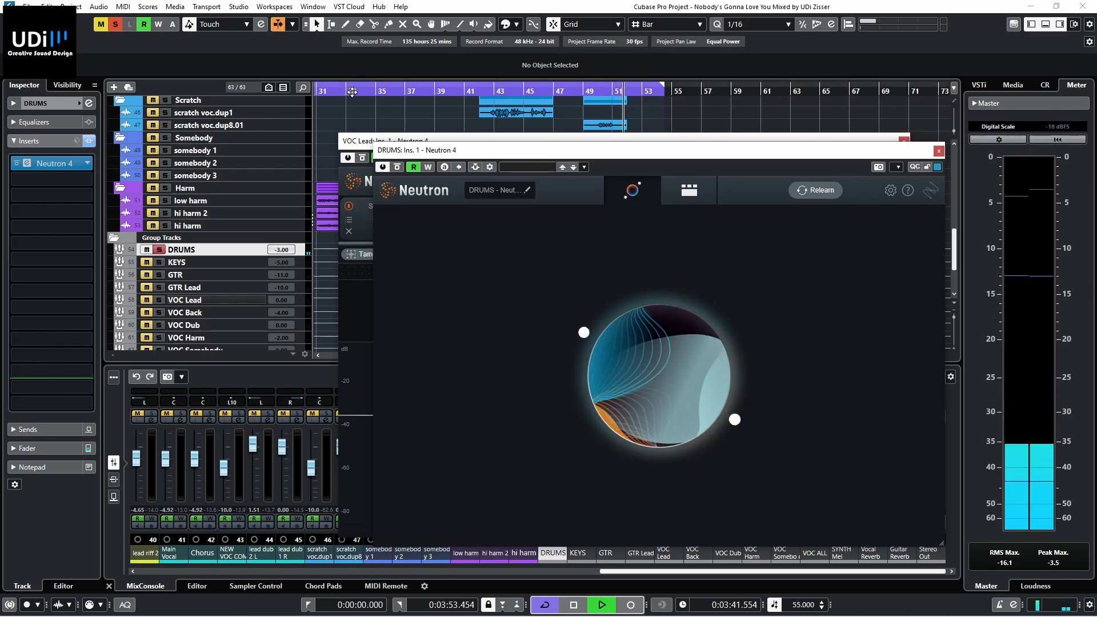
click(353, 91)
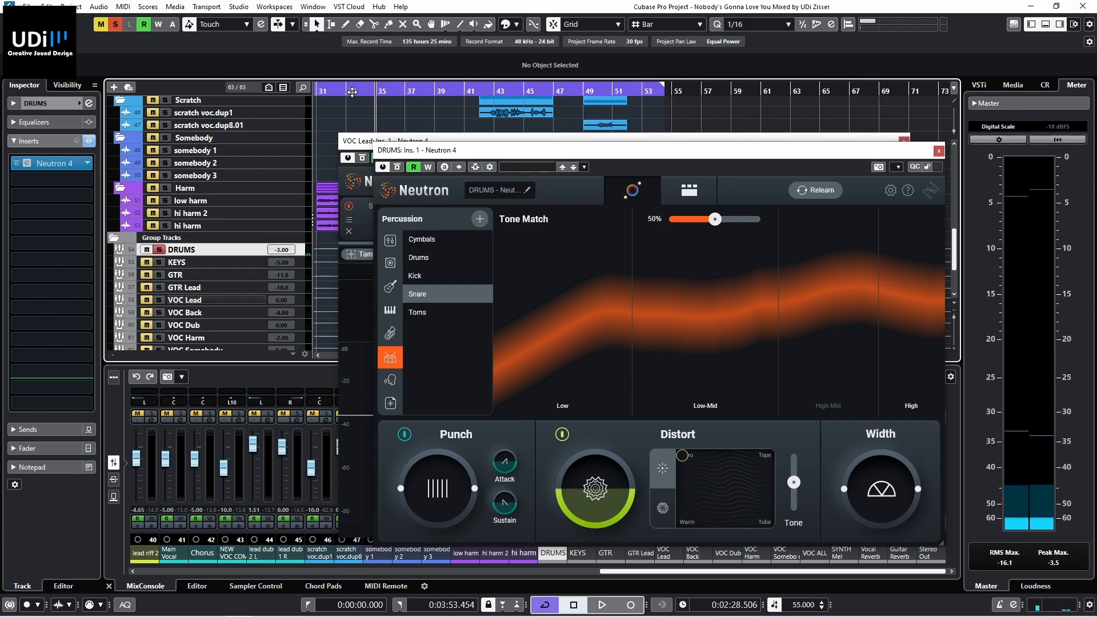
Step: Relearn the drums with the Assistant from a passage near the start of the song
scroll(352, 91, left, 10)
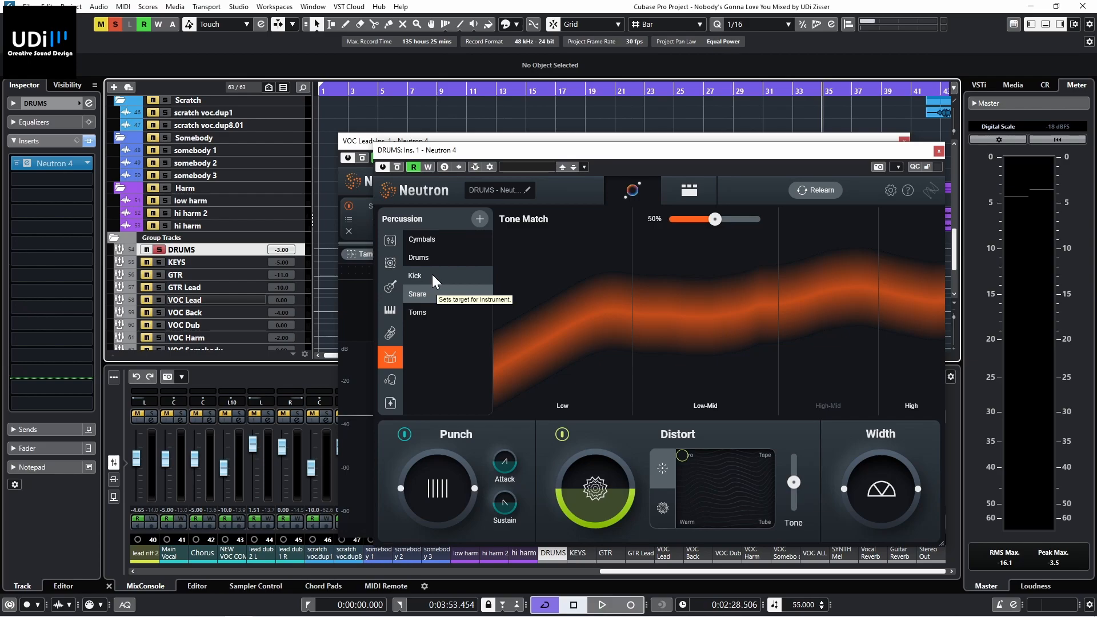
click(810, 192)
key(space)
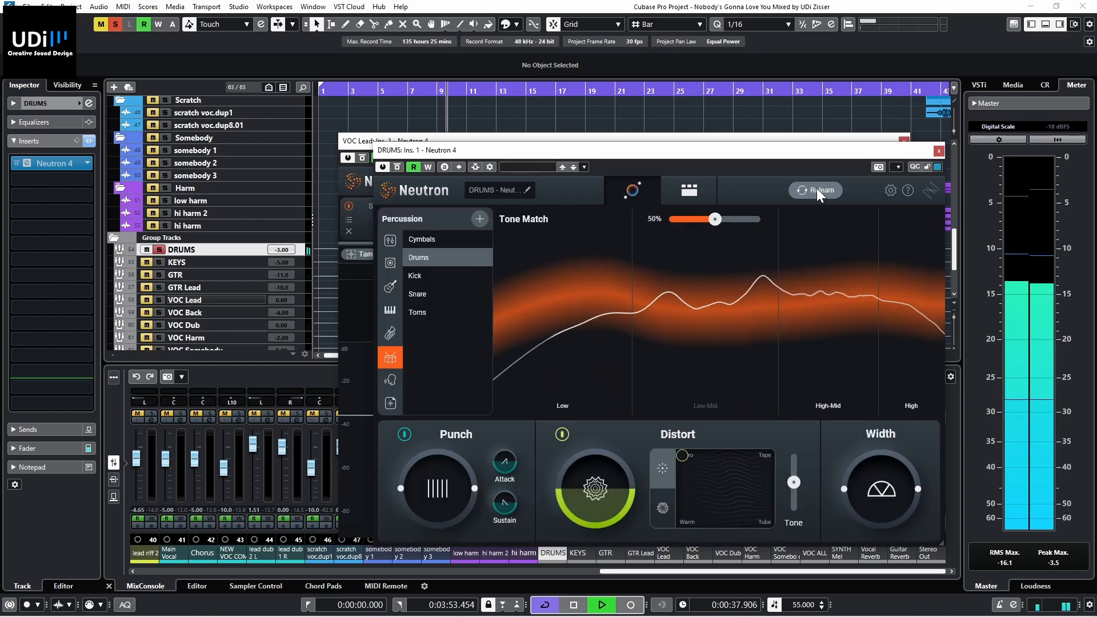
key(space)
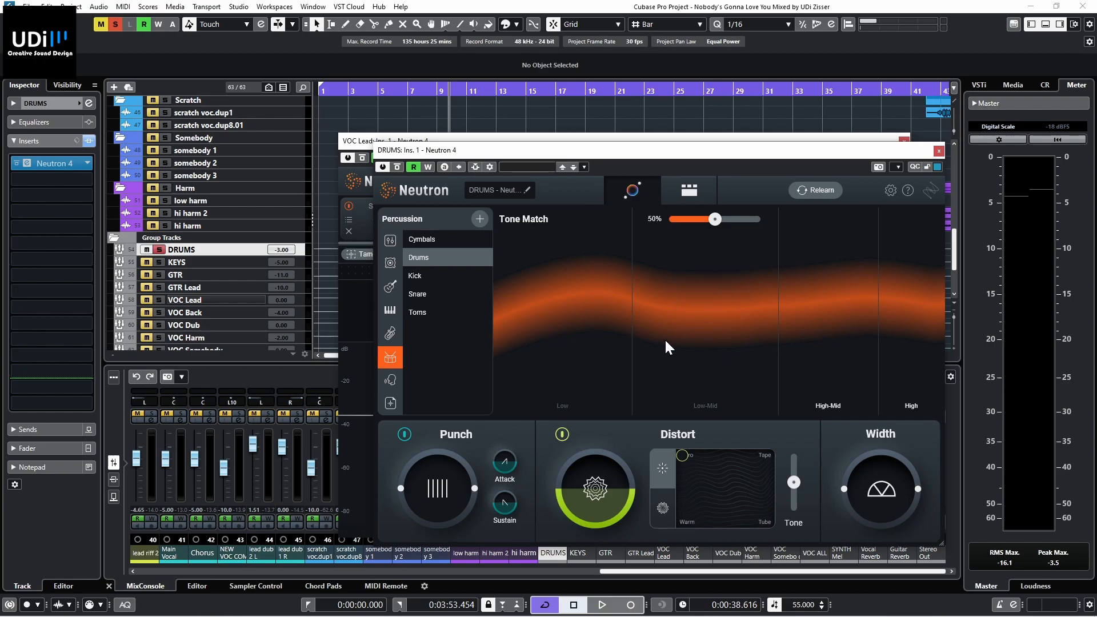
Step: Switch the drums' Distort to Trash mode, lower its amount and settle the blend point between Overdrive and Clipper during playback
click(670, 507)
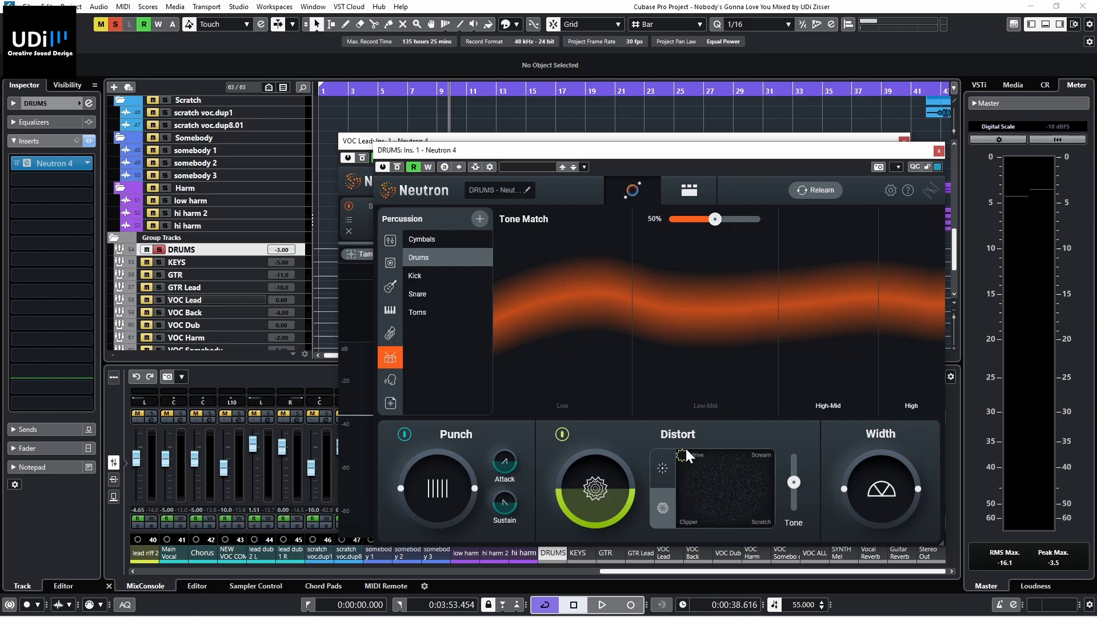
key(space)
drag(683, 454, 720, 512)
drag(608, 526, 604, 536)
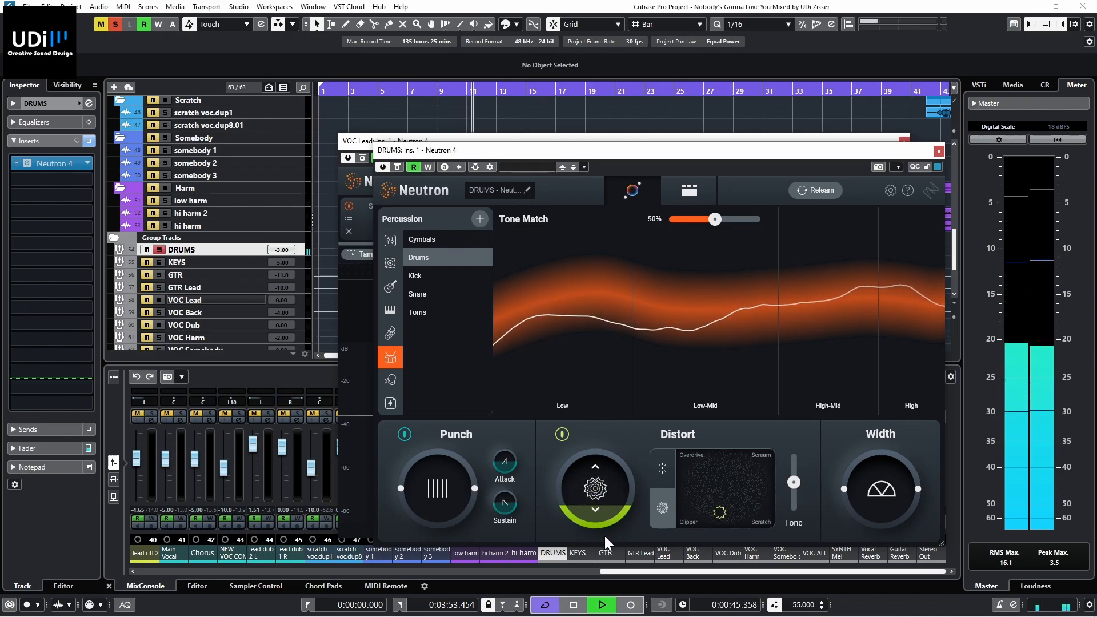
drag(718, 510, 705, 513)
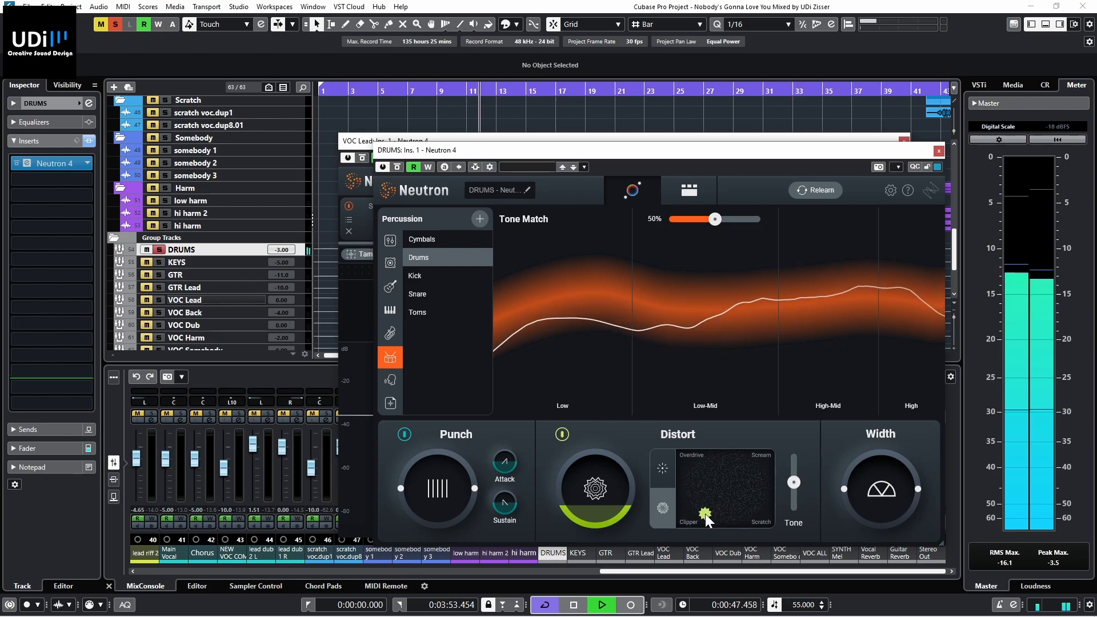
drag(627, 517, 615, 523)
drag(704, 513, 689, 483)
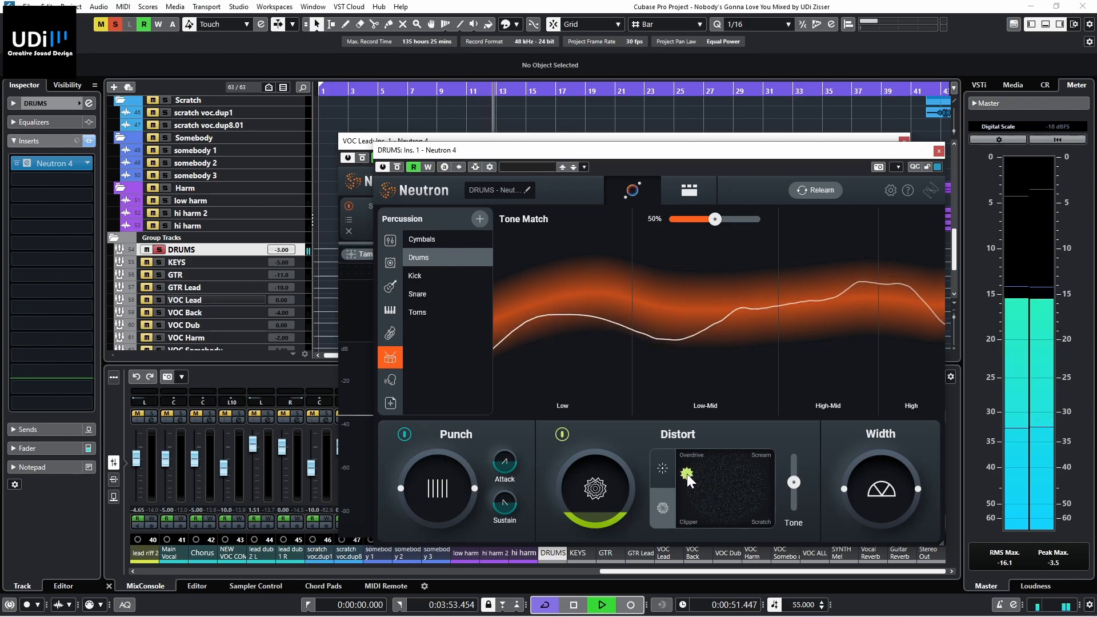
Step: Increase the drums' Width to about 42, raise the Punch amount and stop playback
drag(881, 483, 882, 454)
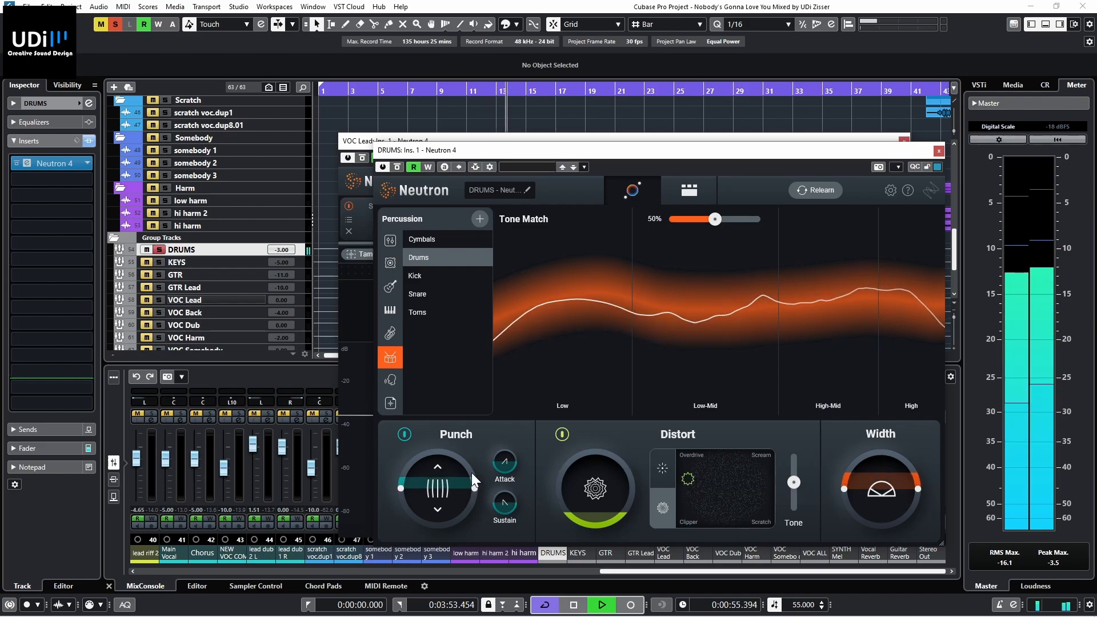
key(space)
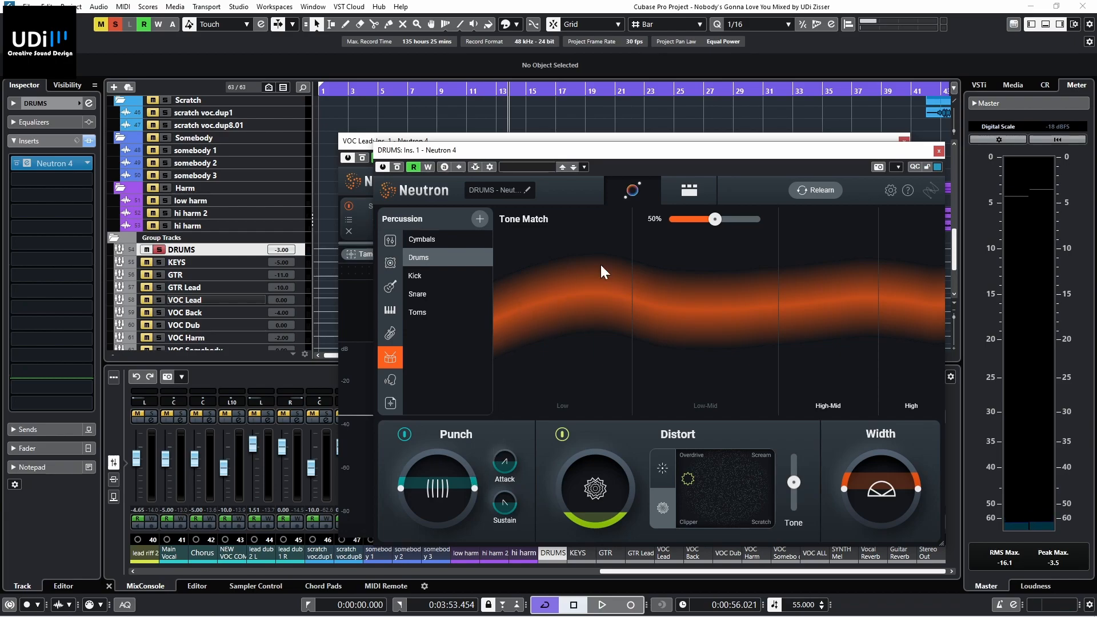
Step: Open the Exciter in the drums' detailed module view and raise its Tone to 40.9 during playback
click(690, 191)
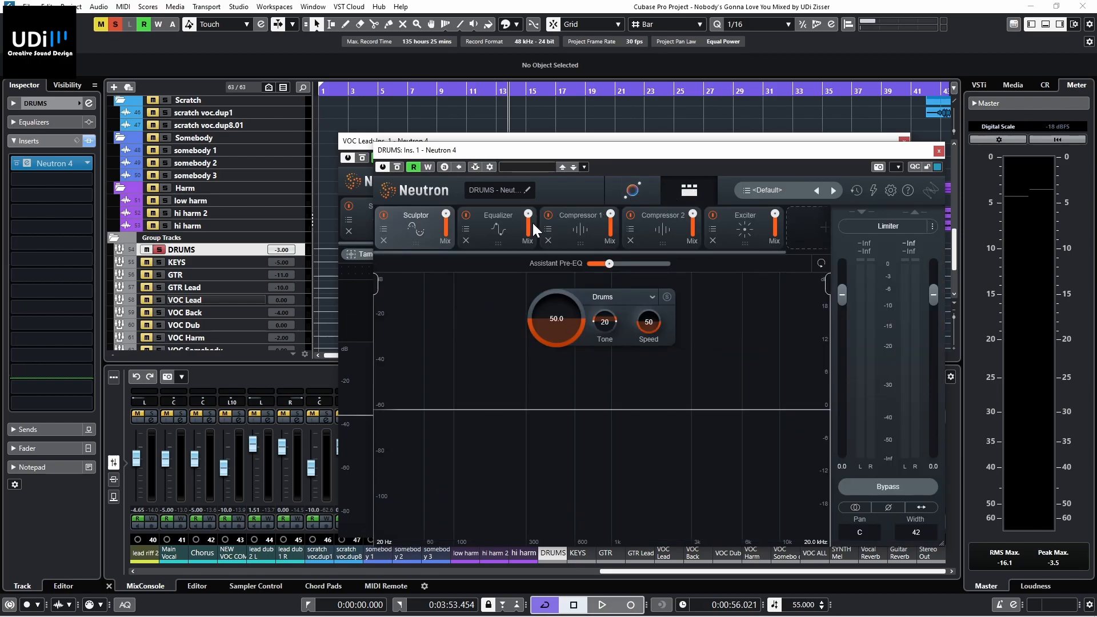
click(724, 222)
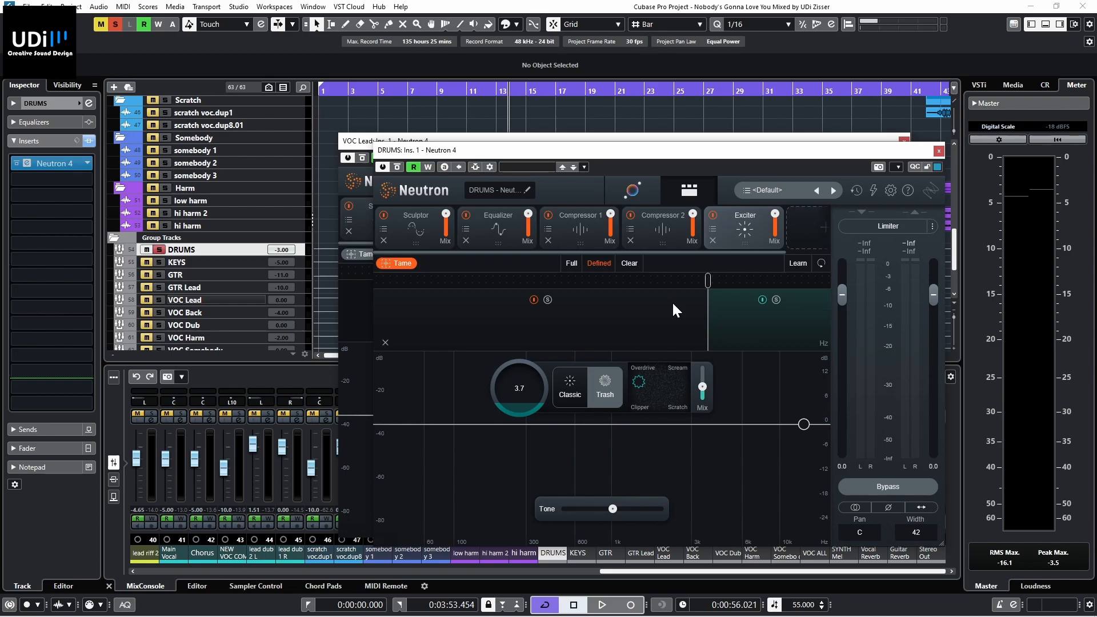
mouse_move(612, 513)
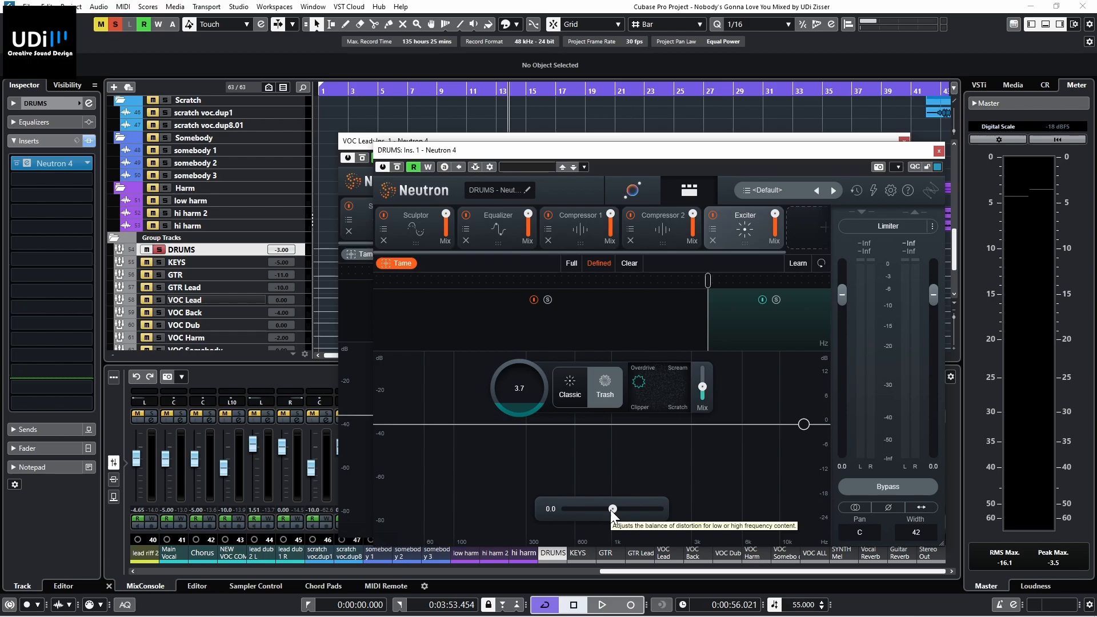
key(space)
mouse_move(611, 510)
mouse_down()
mouse_move(557, 526)
mouse_move(657, 503)
mouse_move(631, 514)
mouse_up()
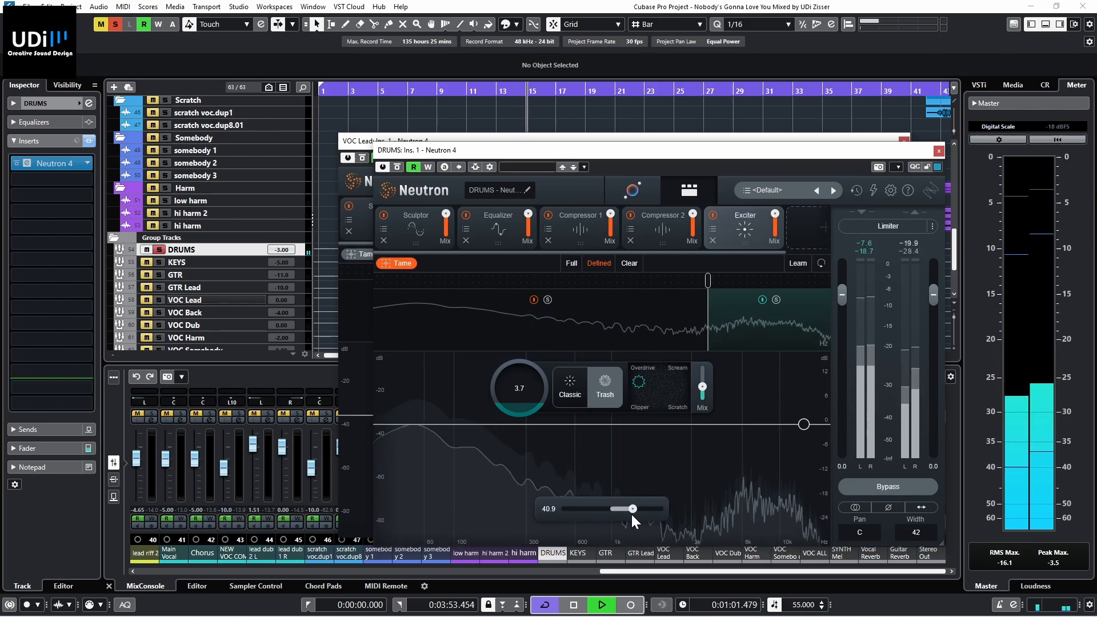
Step: Set the drums' Exciter drive to 6.7, its mix to 50 and its Tone to -16.4
drag(530, 389, 536, 369)
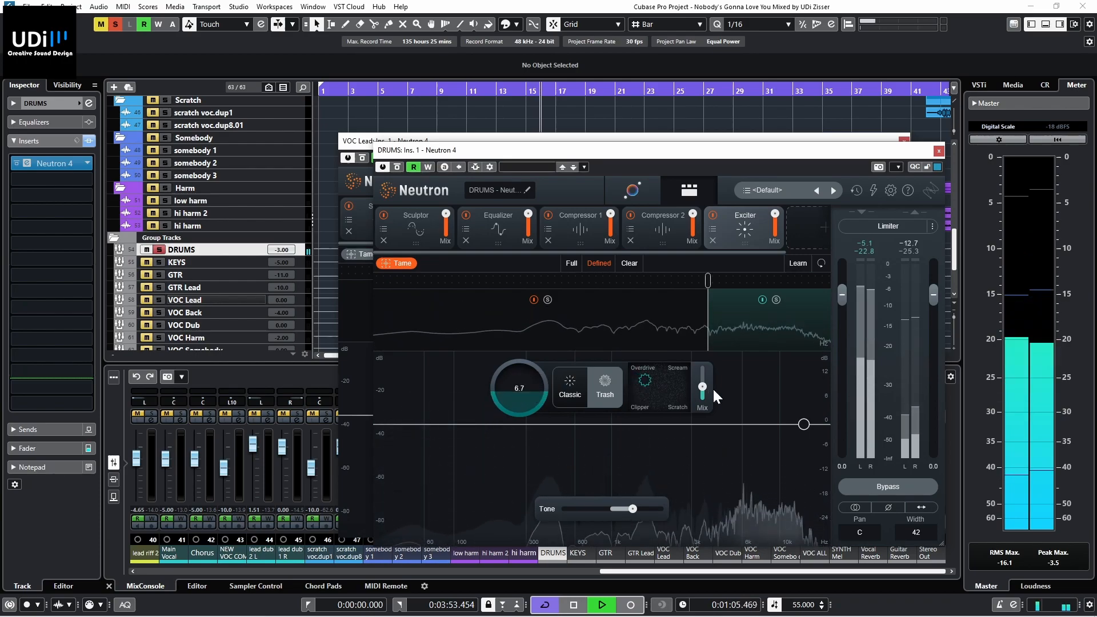
drag(702, 386, 703, 383)
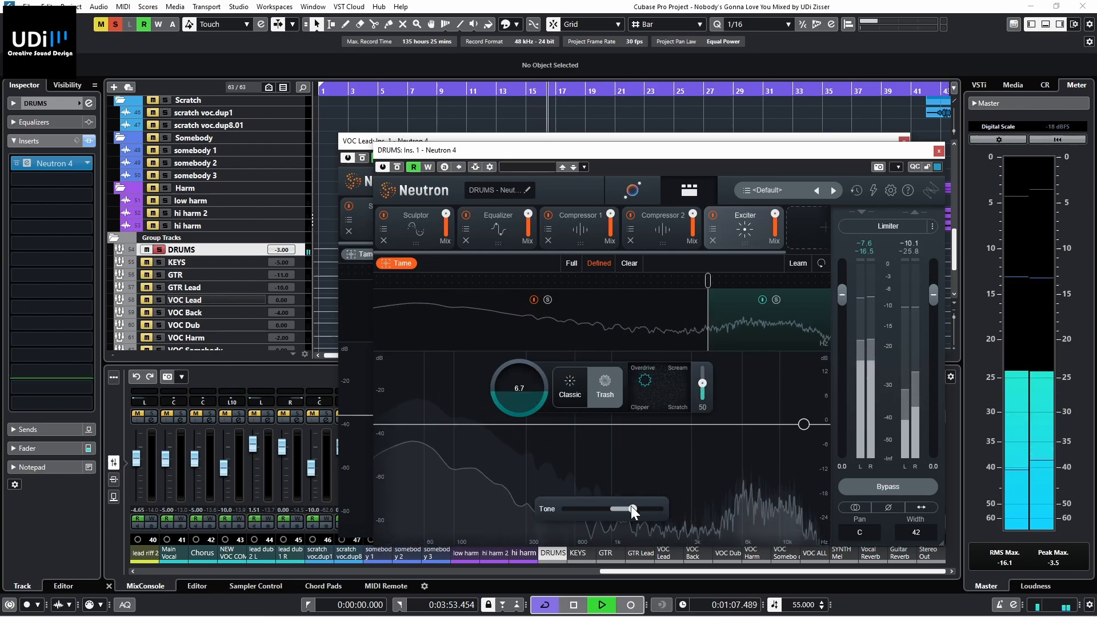
drag(646, 504, 605, 512)
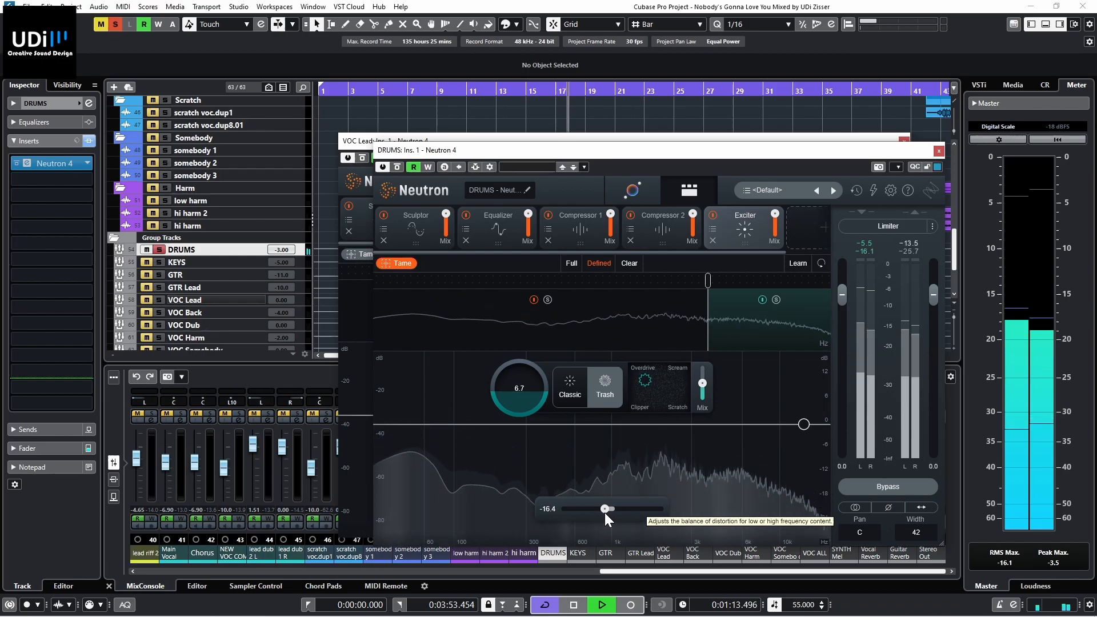
Step: Unsolo the DRUMS group to hear the full mix and move the Exciter's Trash blend slightly toward Clipper
click(158, 249)
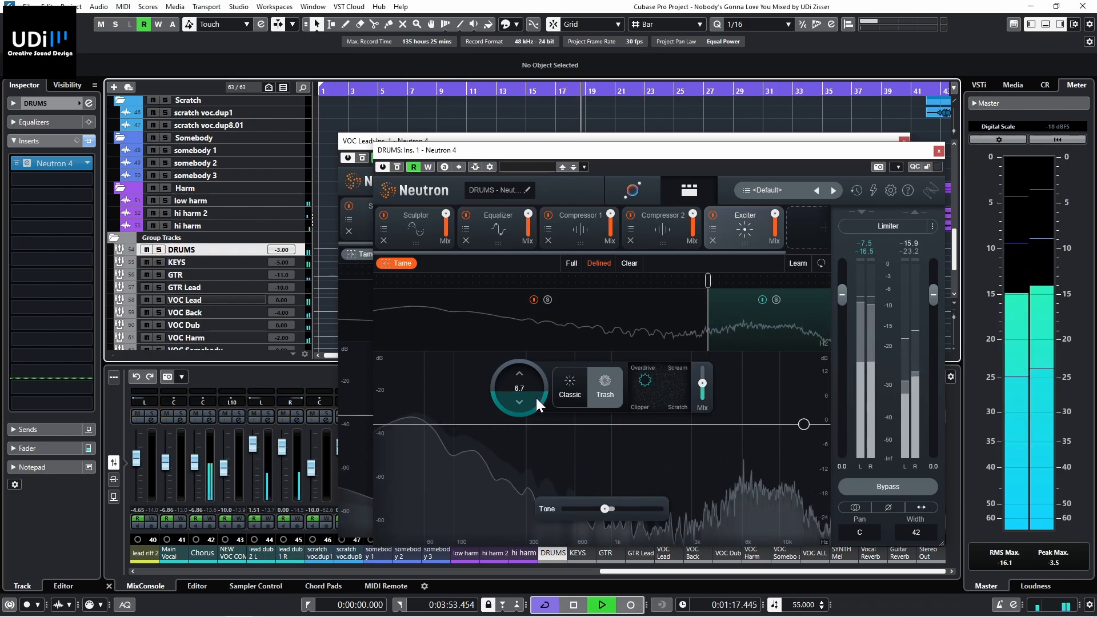
drag(646, 381, 642, 387)
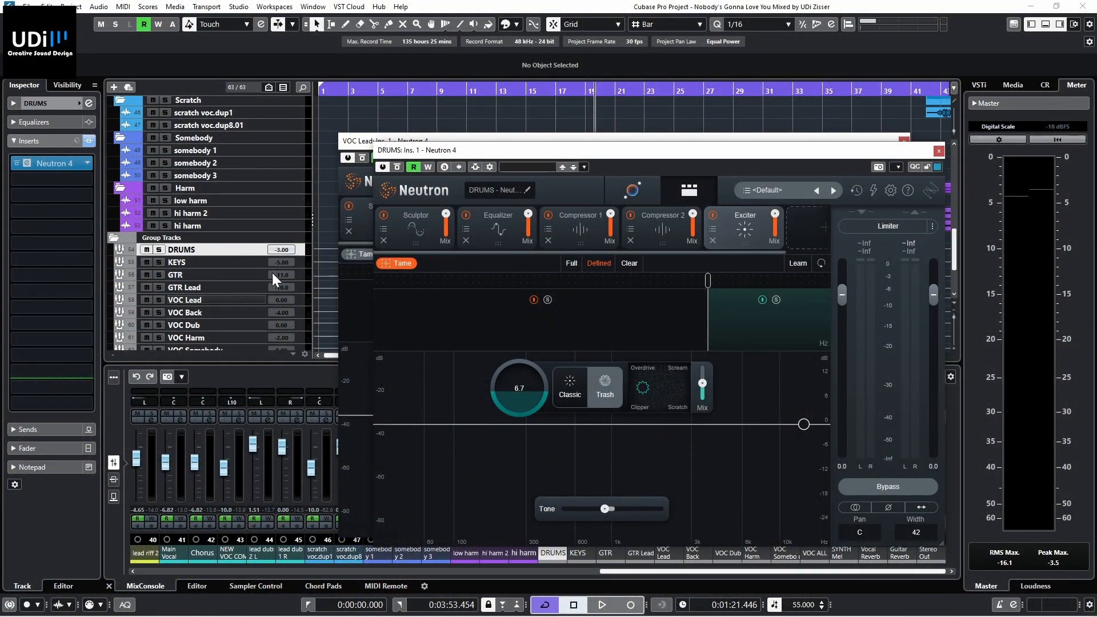
Step: Solo the VOC Back group and close the Neutron windows of the drums and the lead vocal
click(227, 312)
click(159, 312)
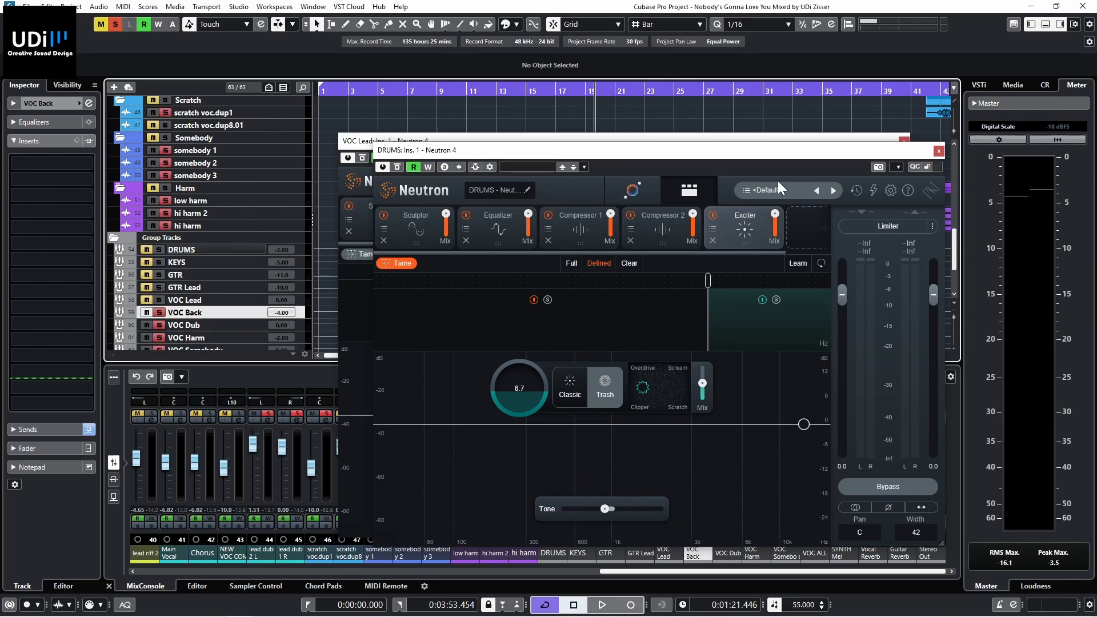
click(938, 150)
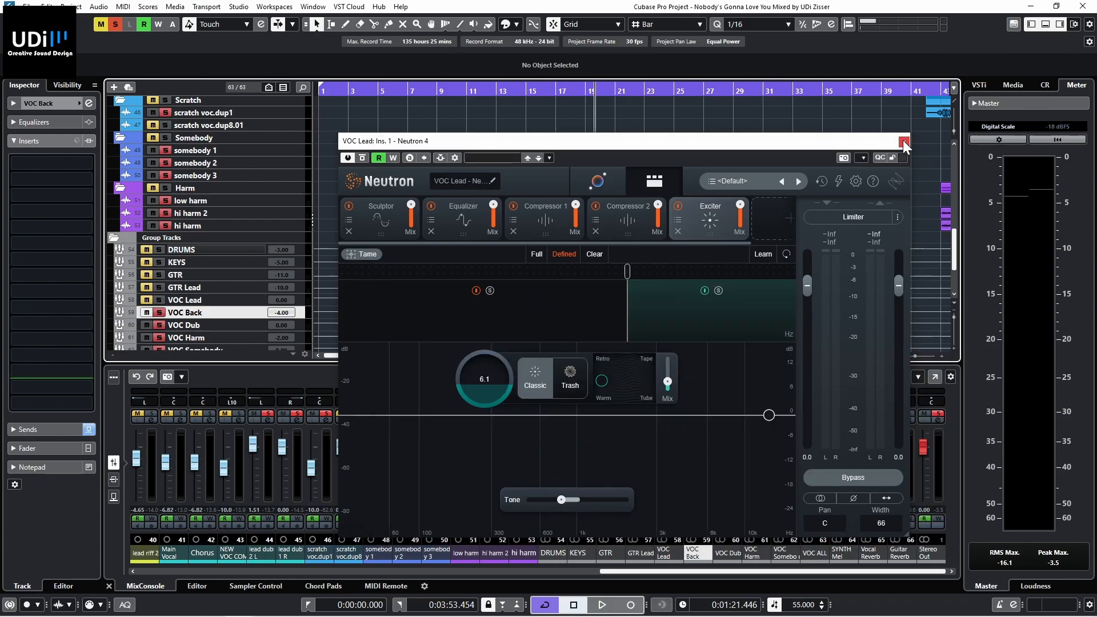
click(903, 142)
Step: Move playback to bar 31 and set the loop range around the low harm clip starting there
click(768, 93)
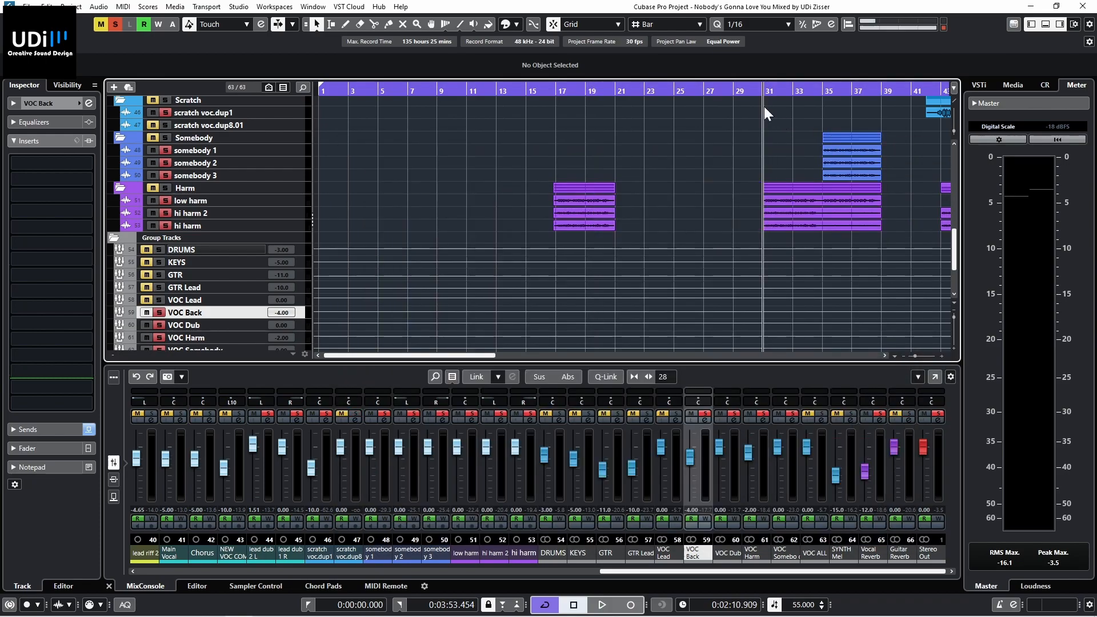
click(789, 198)
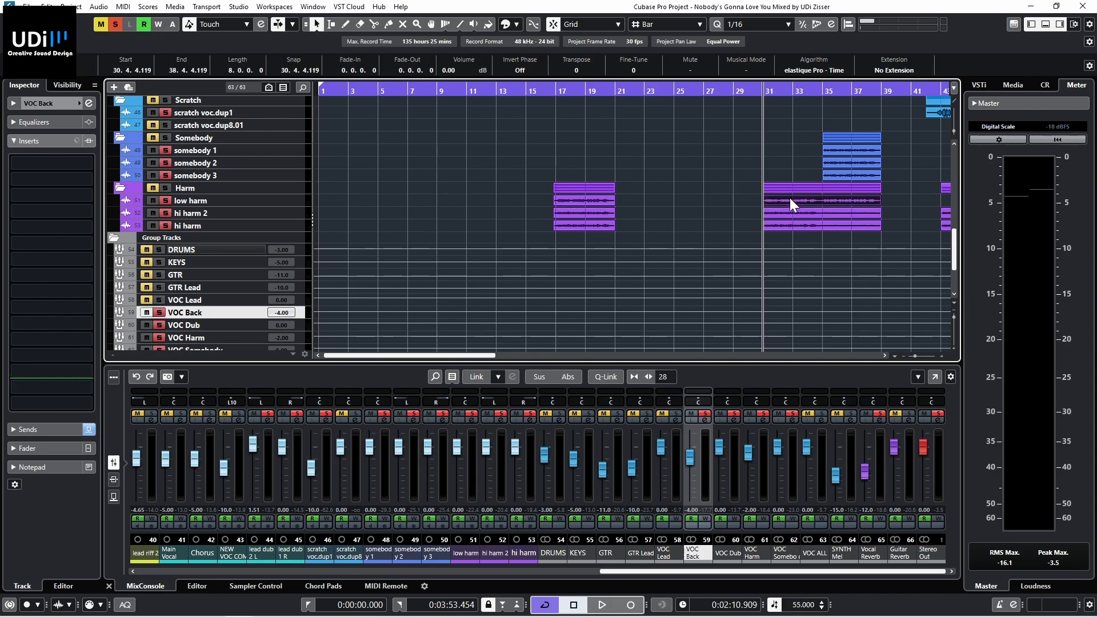
key(p)
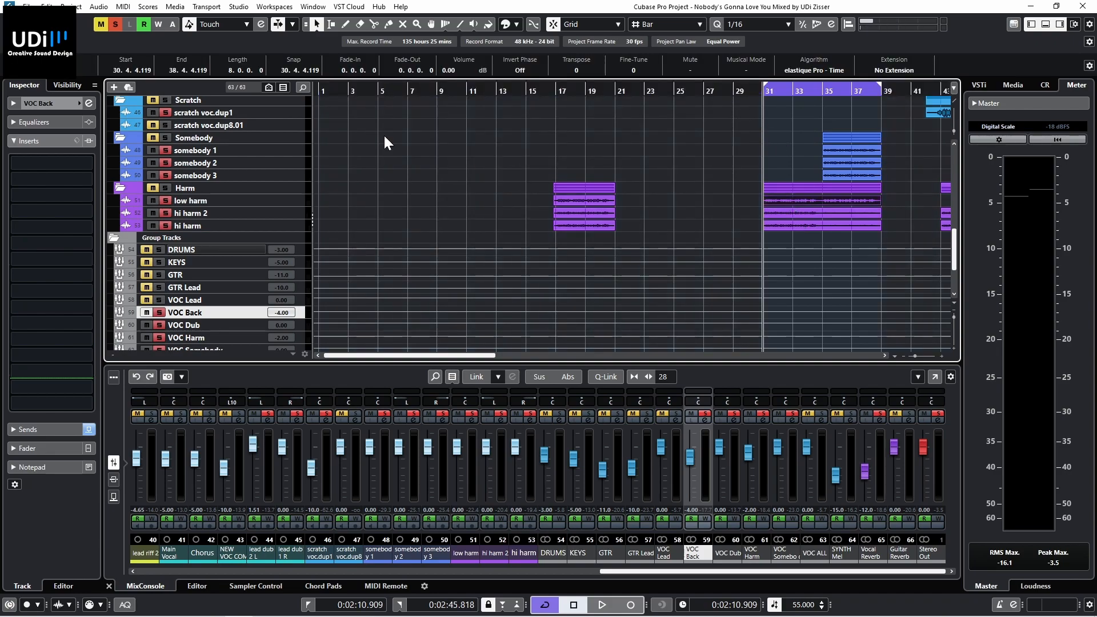
Step: Listen to the looped passage in the full mix without solos, and solo the VOC Back group again during playback
click(119, 22)
key(space)
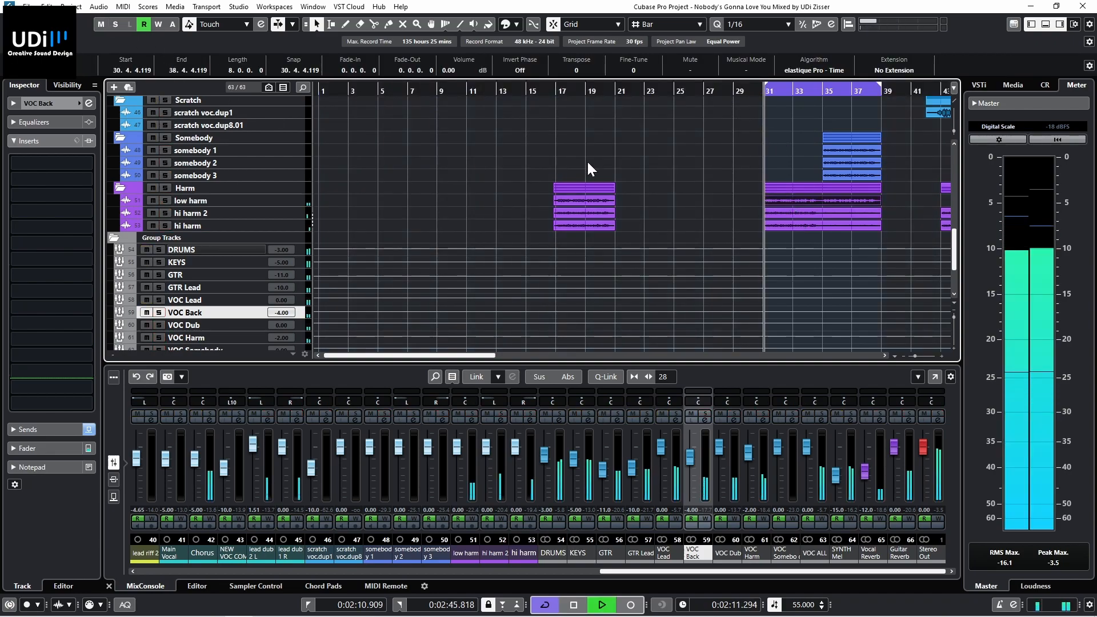
click(159, 312)
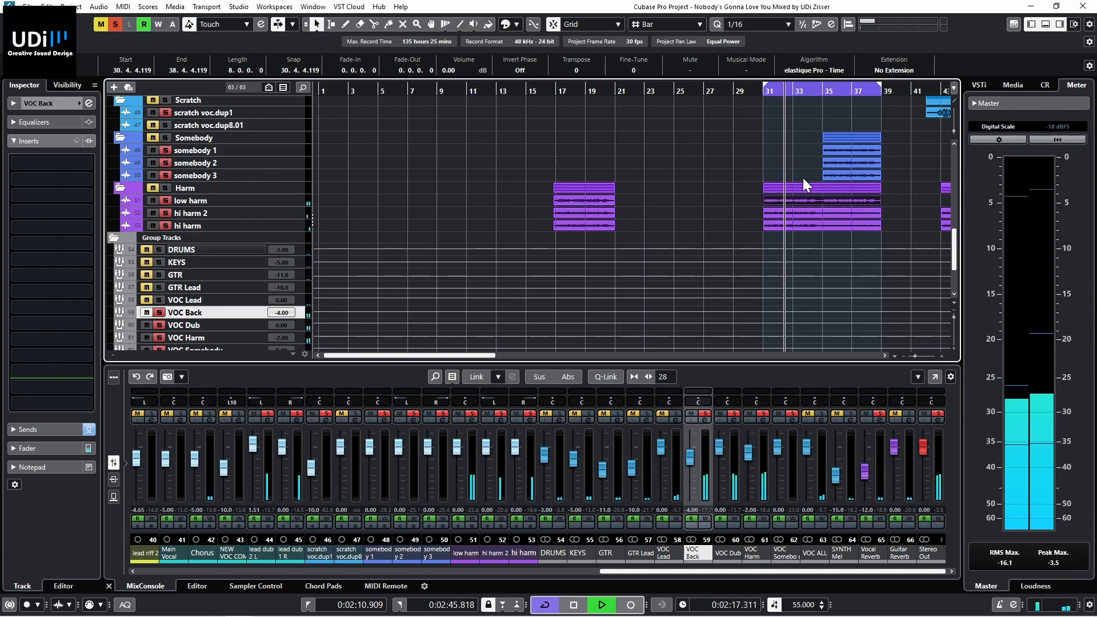
scroll(788, 178, up, 5)
scroll(784, 178, down, 3)
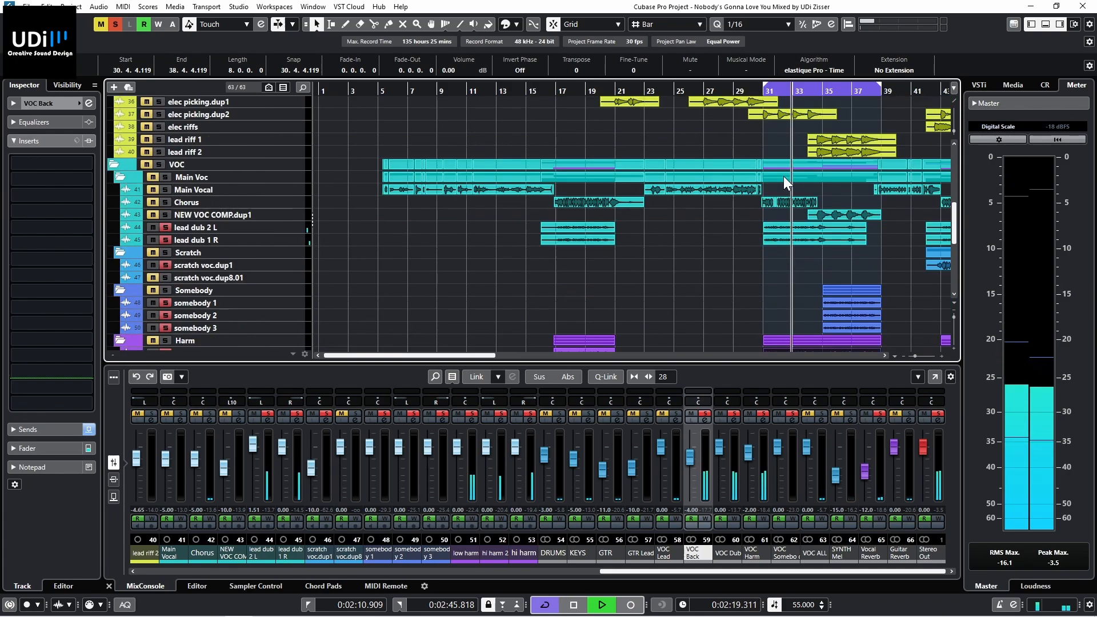
Step: Stop playback and insert Neutron 4 in the first insert slot of the VOC Back group
scroll(783, 178, down, 1)
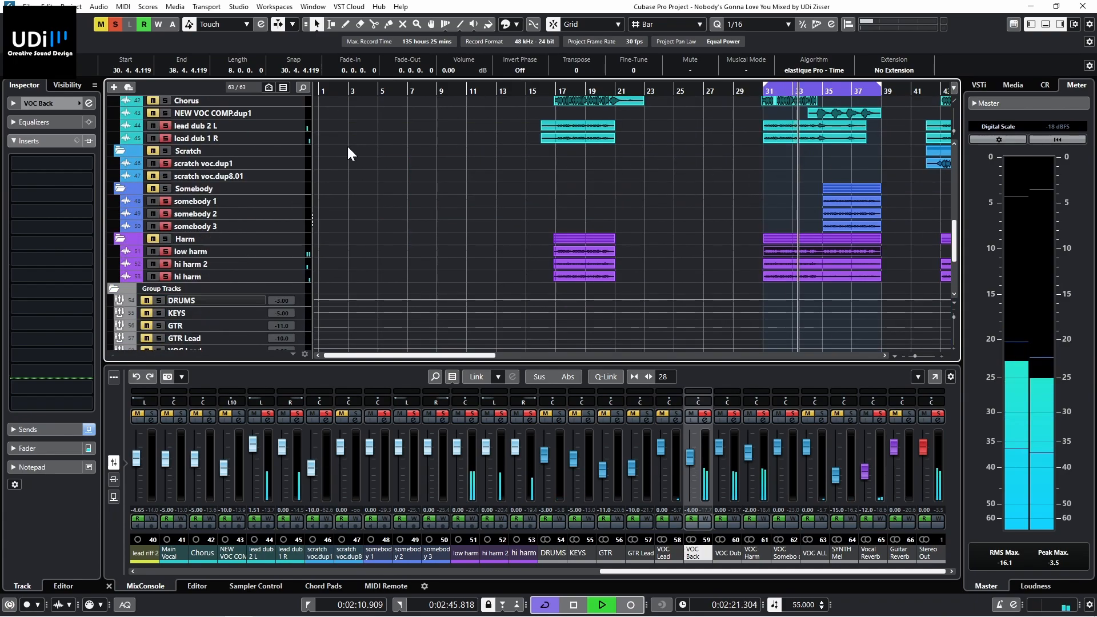
key(space)
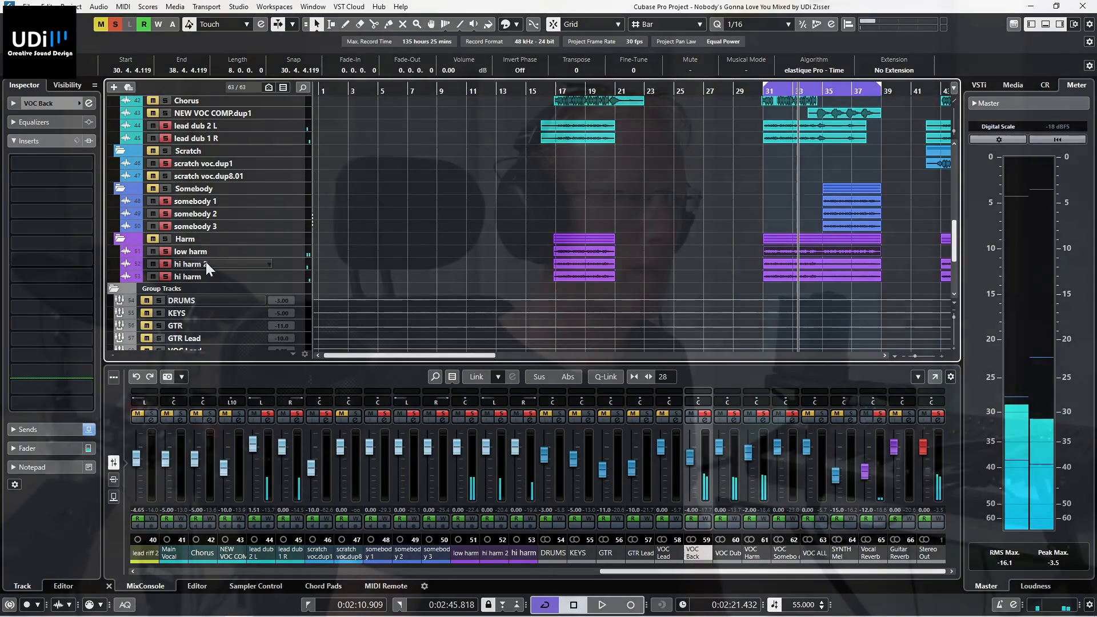
scroll(220, 264, down, 4)
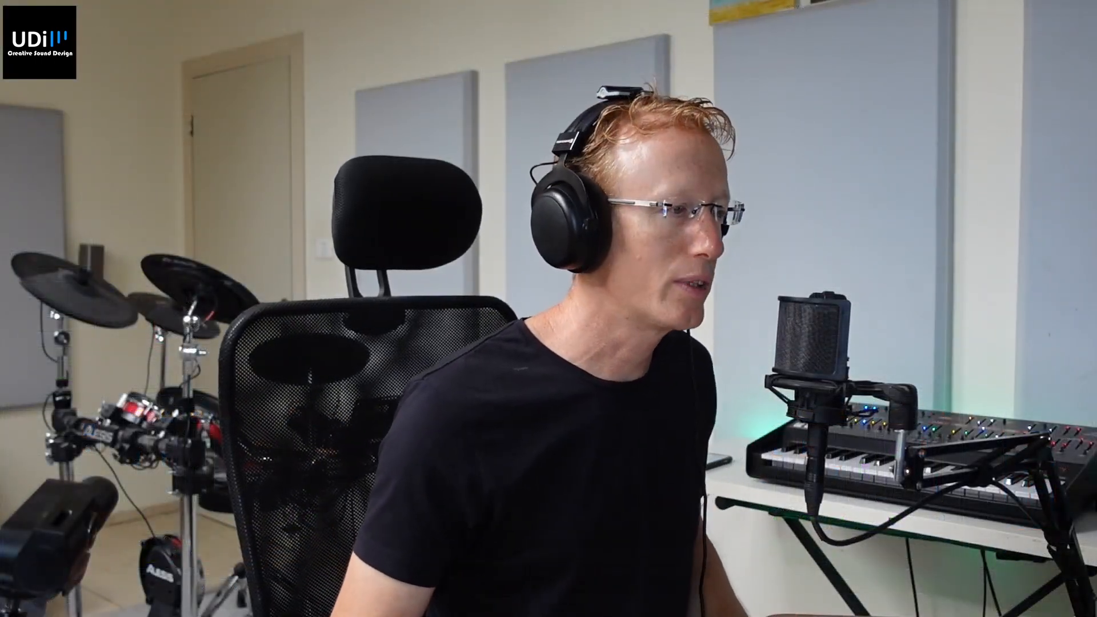
click(86, 162)
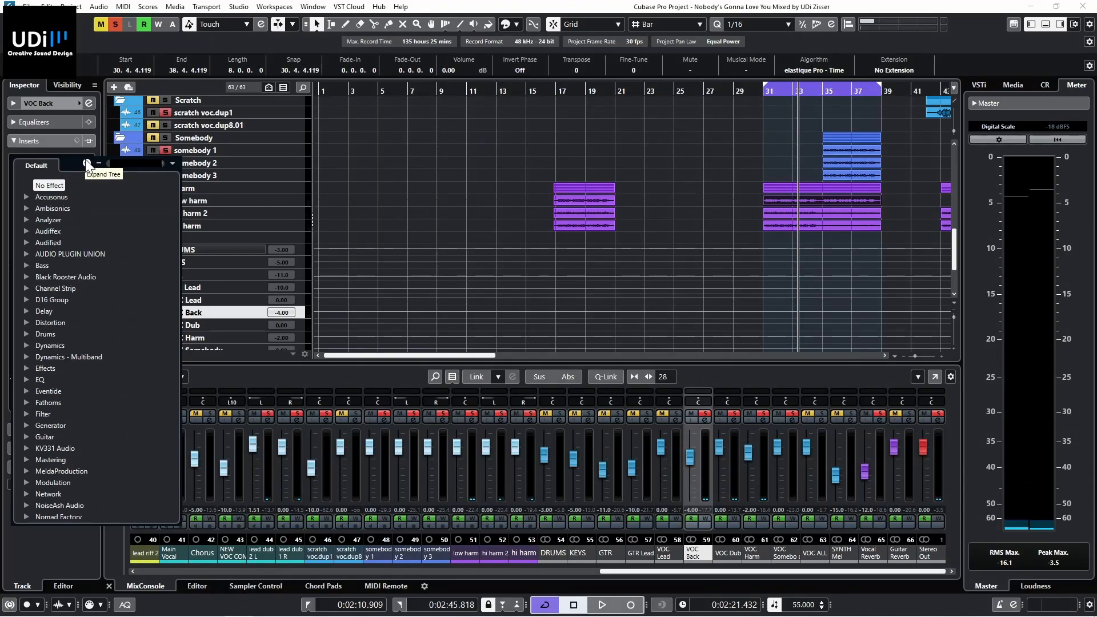
text(neu)
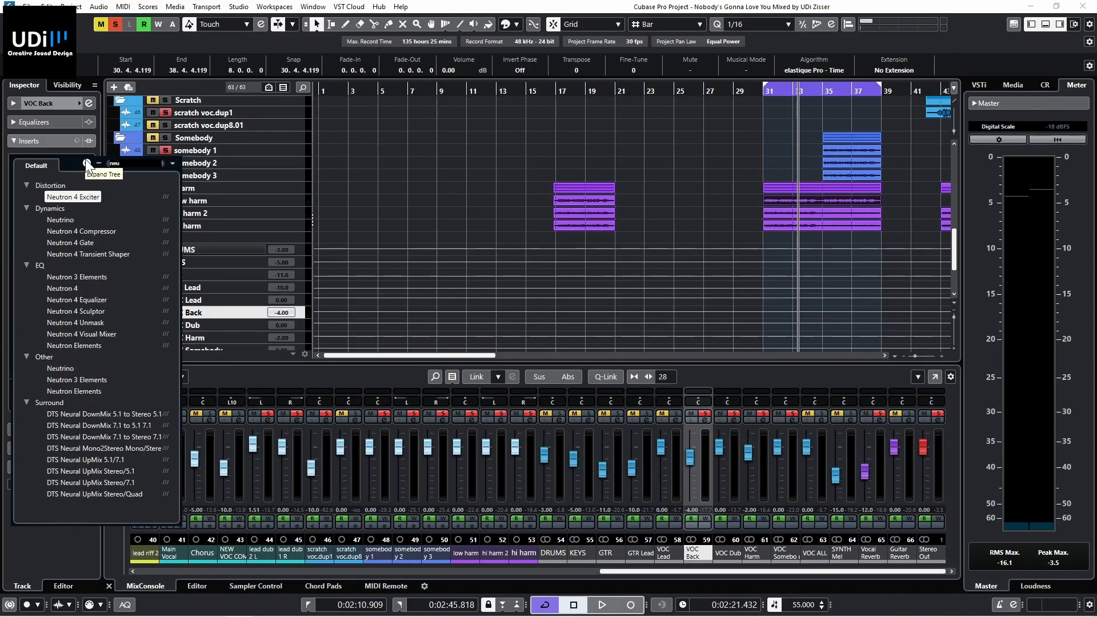
click(68, 285)
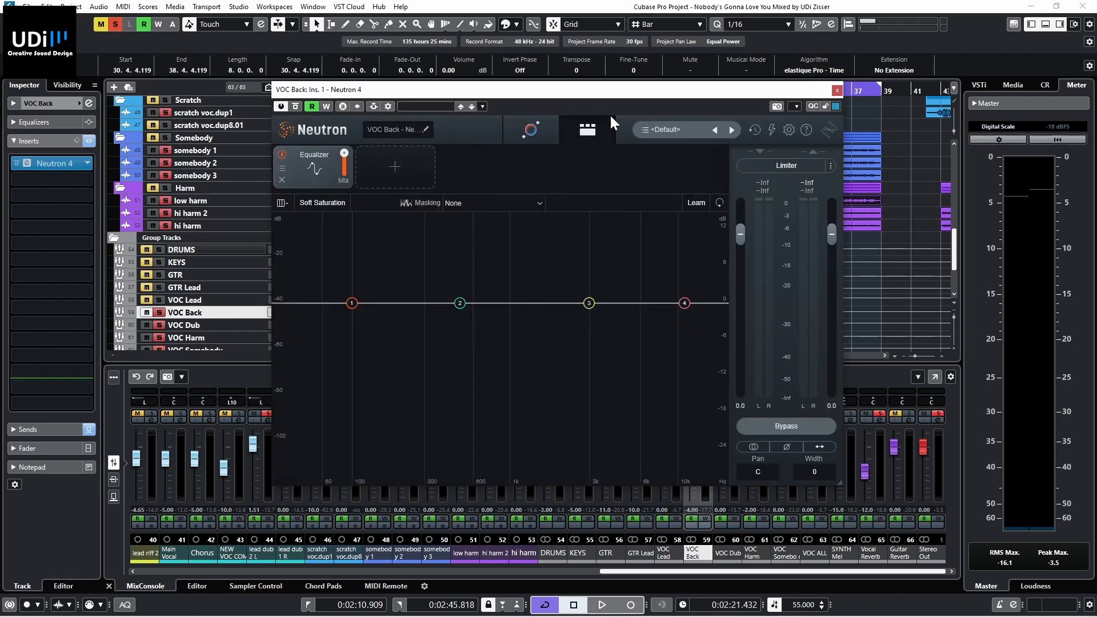
Step: Run Neutron's Assistant on the playing backing vocals and open the detailed view of its module chain
click(504, 129)
drag(793, 93, 972, 128)
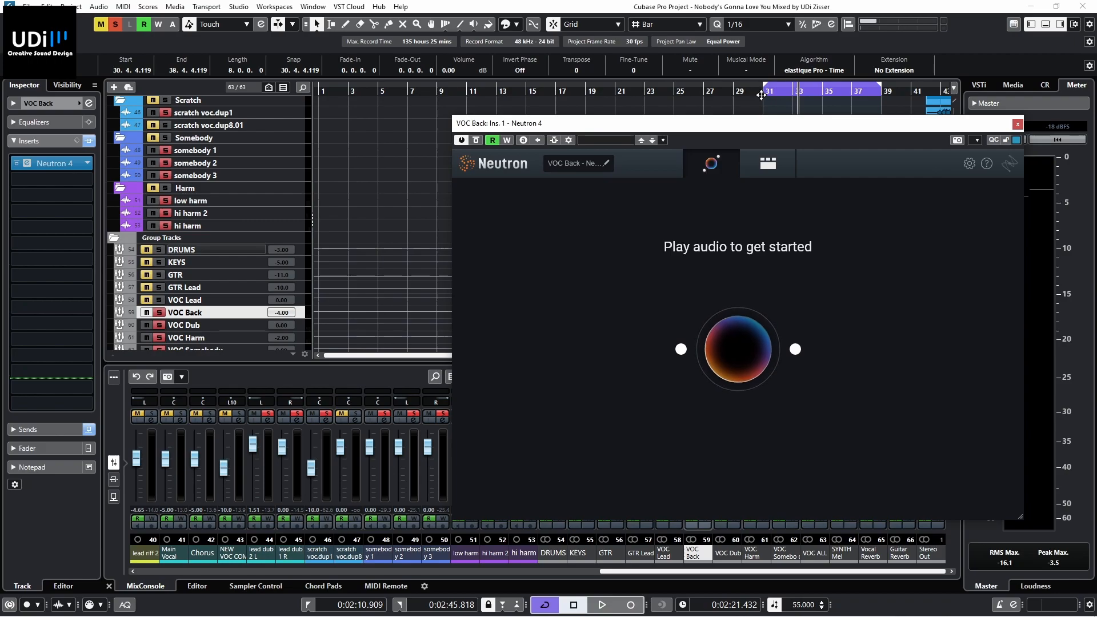
key(space)
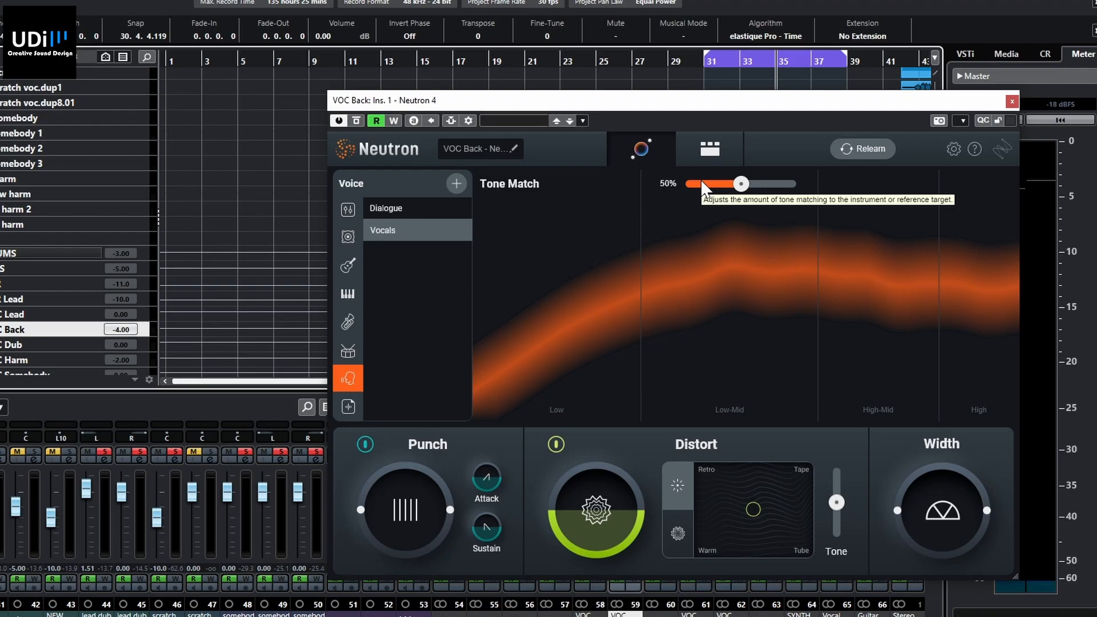
click(723, 158)
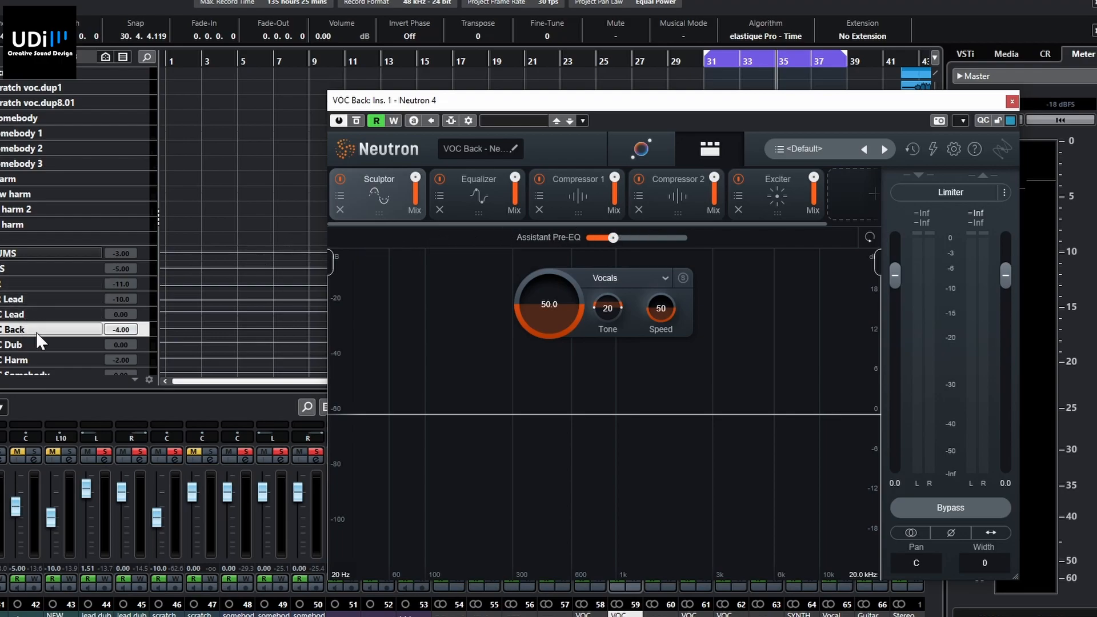
Step: Solo the VOC Lead group together with VOC Back and play the looped passage
key(Up)
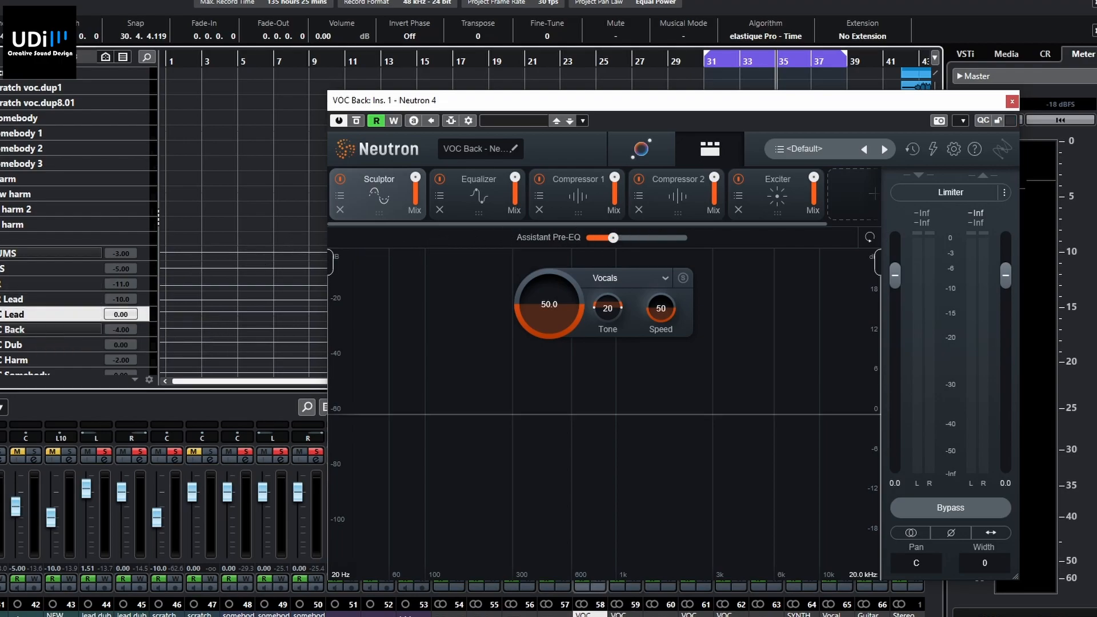
key(s)
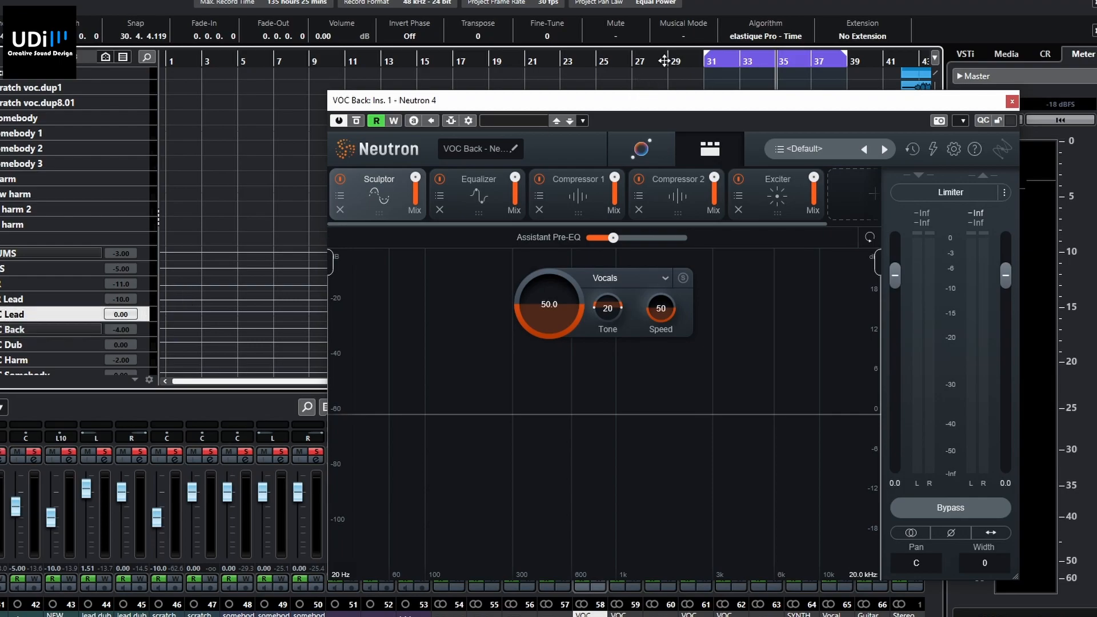
key(space)
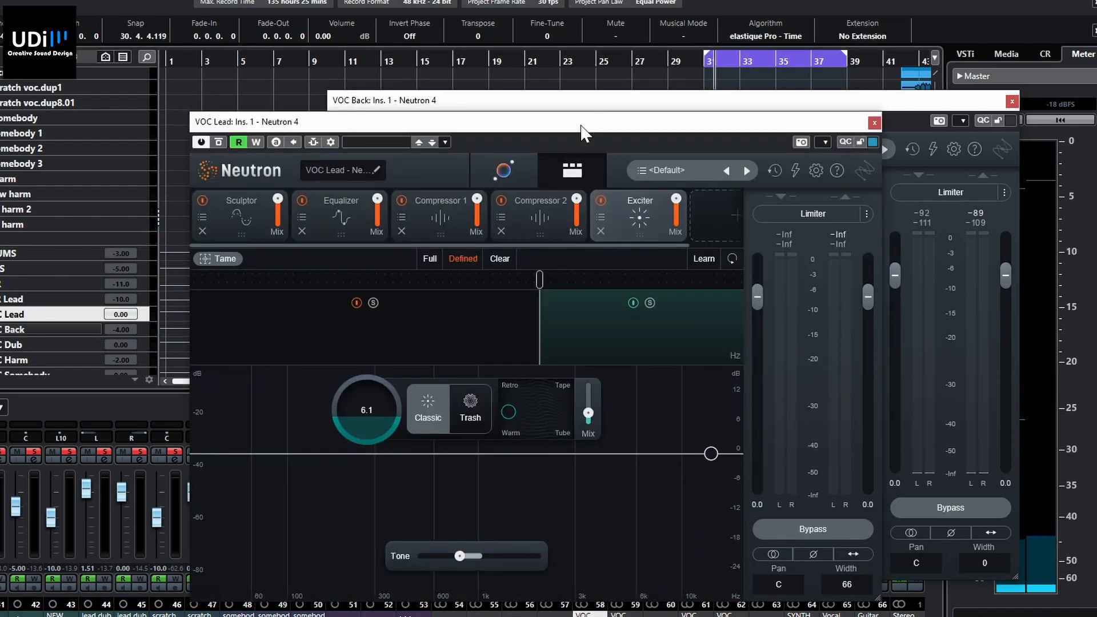
Step: Move the VOC Lead Neutron window out of the way and add an Unmask module to its chain
drag(579, 128, 703, 39)
click(838, 122)
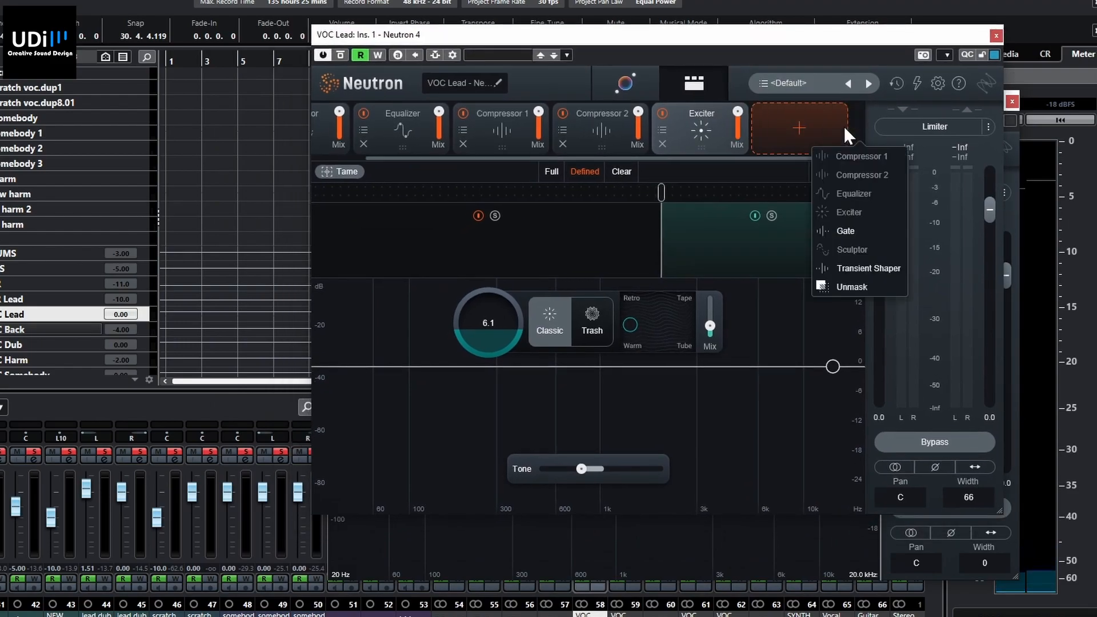
click(852, 285)
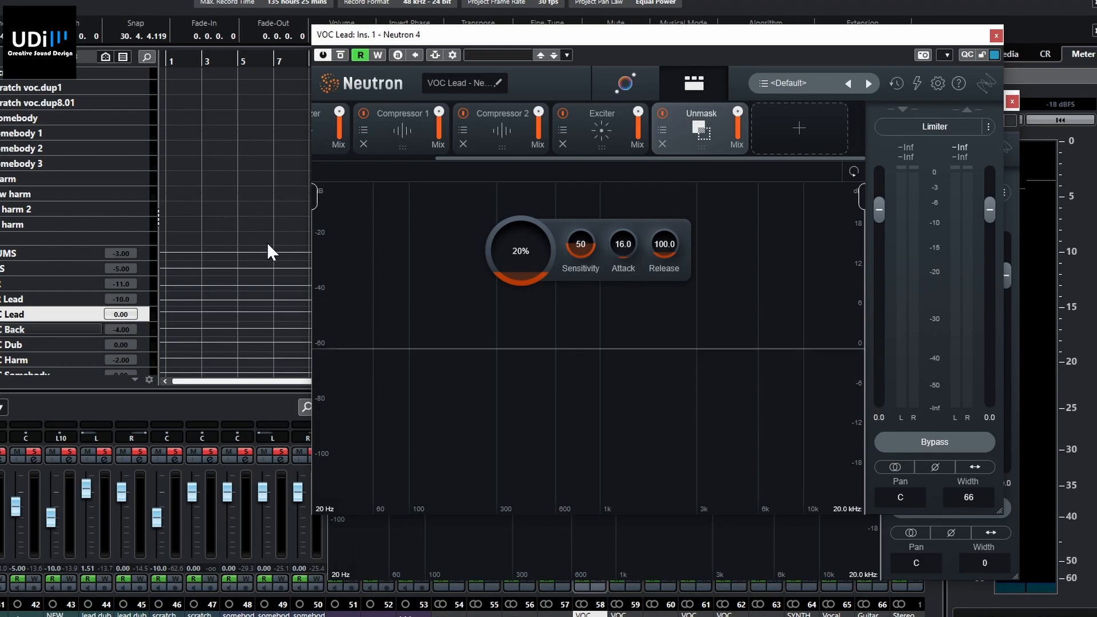
scroll(260, 246, right, 2)
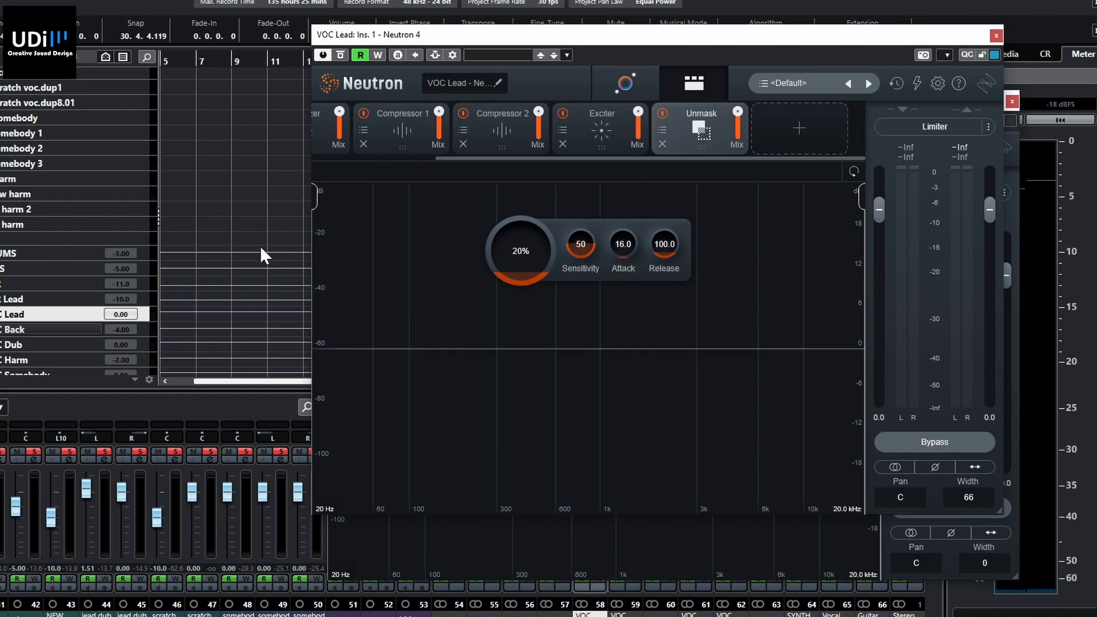
scroll(261, 248, left, 2)
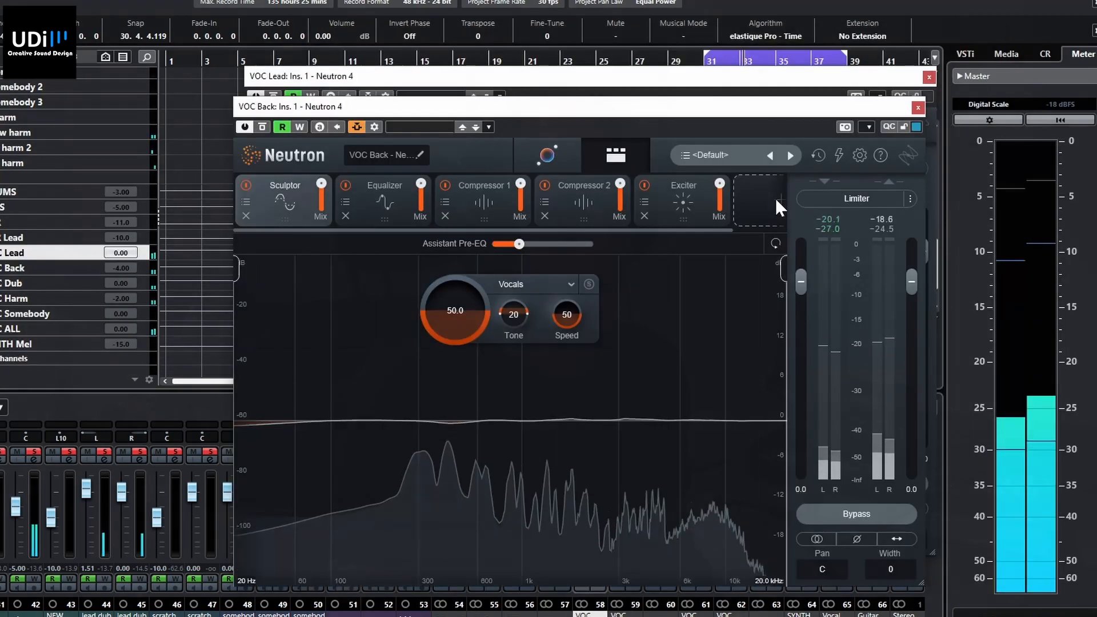
Step: Add an Unmask module to the VOC Back Neutron and set its amount to 54% and sensitivity to 66
click(776, 198)
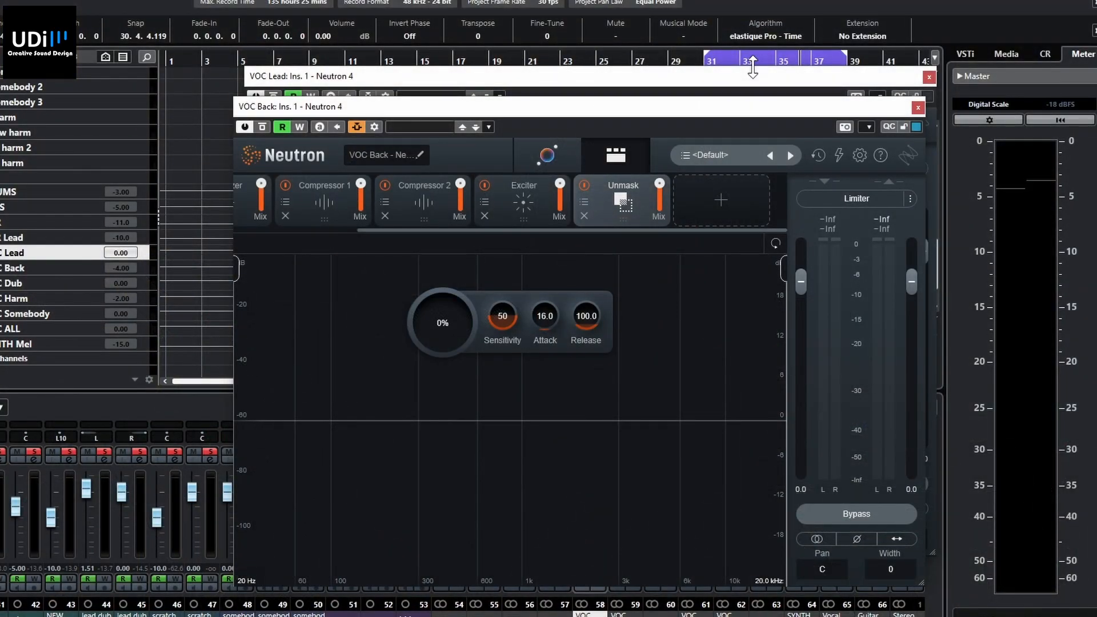
drag(467, 321, 464, 144)
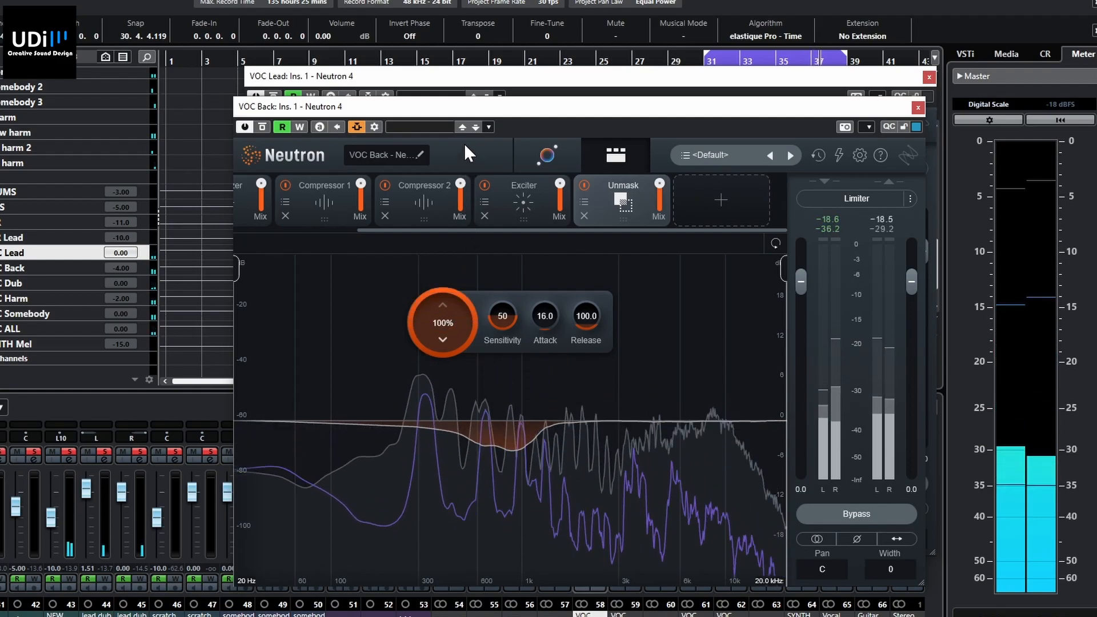
drag(464, 143, 433, 232)
drag(502, 318, 488, 280)
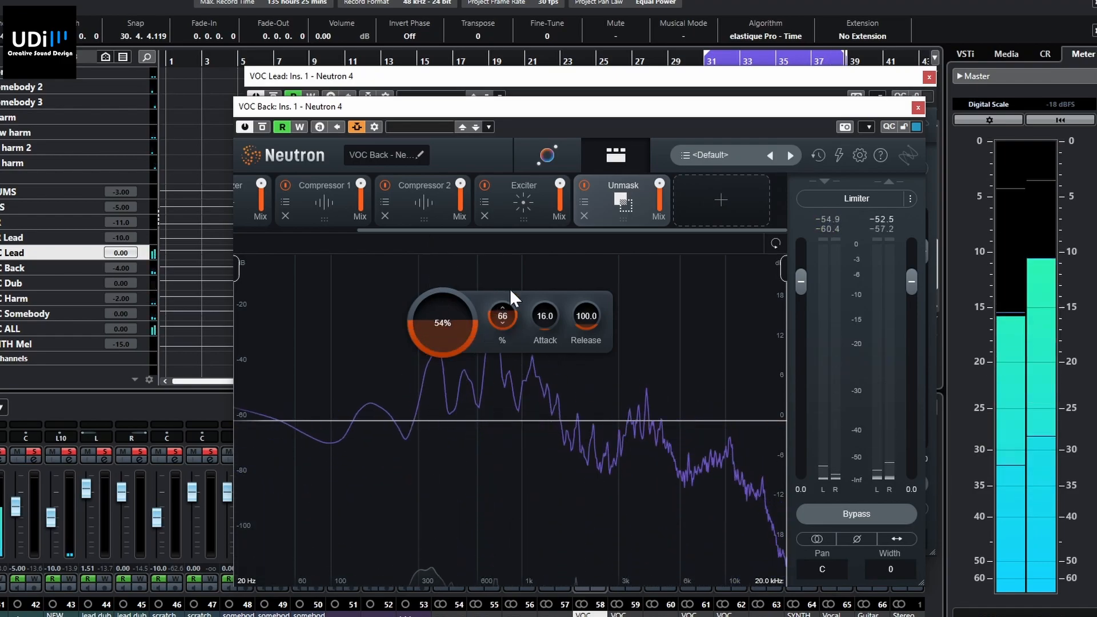
Step: Compare the Unmask effect by lowering its amount to 0%, playing the loop and raising the amount to 97%
drag(424, 334, 441, 453)
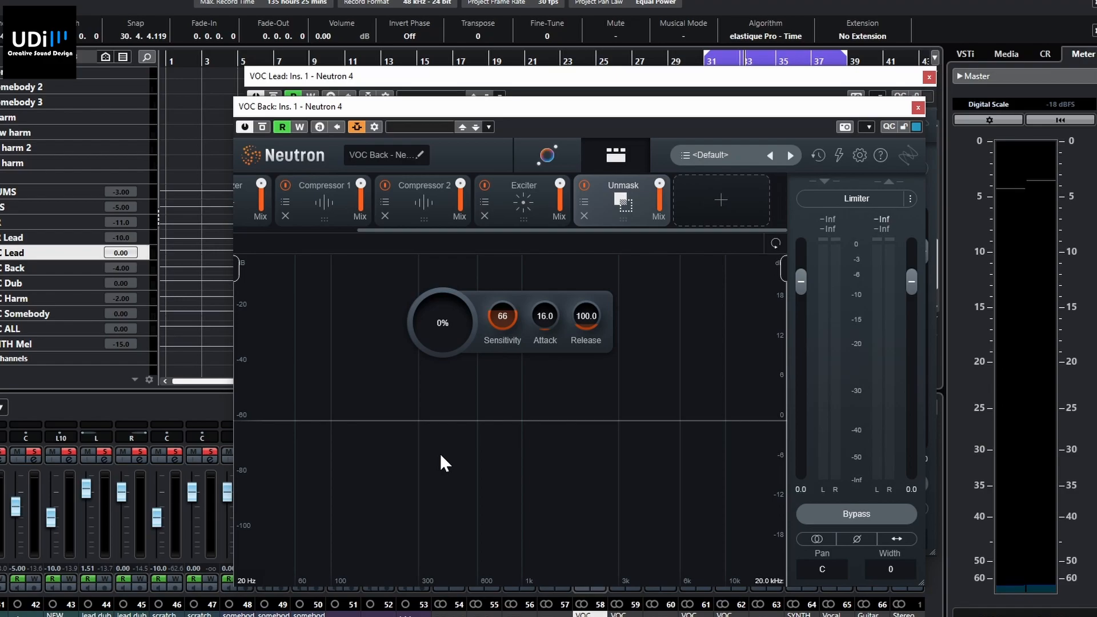
key(space)
drag(444, 336, 443, 171)
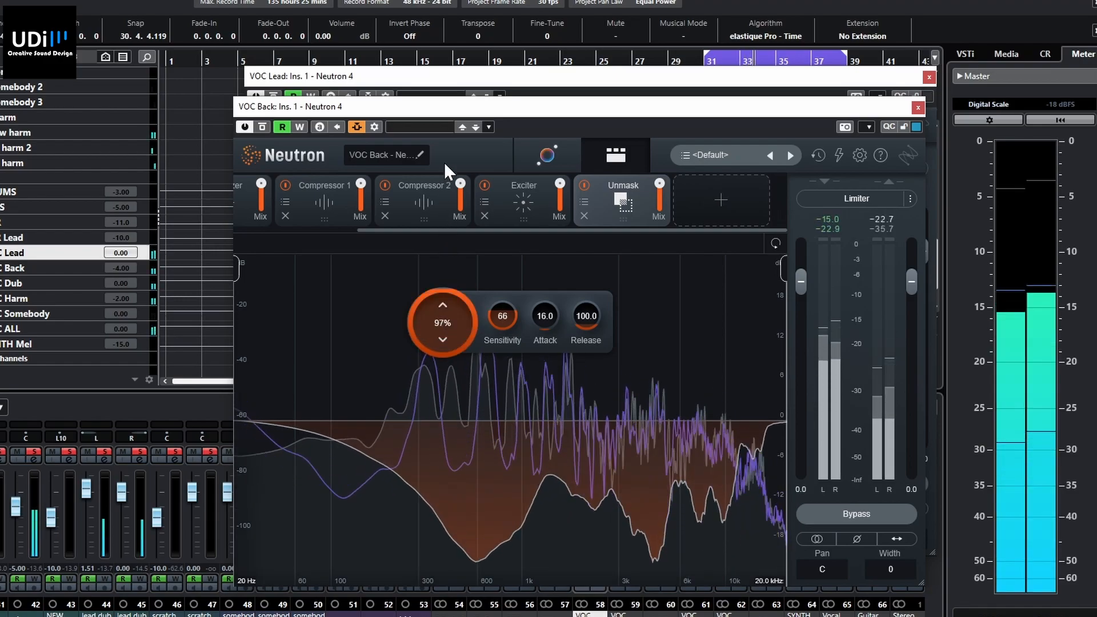
Step: Set the Unmask sensitivity to 22 and amount to 52%, and compare the sound with the module disabled and enabled
drag(458, 265, 457, 437)
drag(512, 340, 492, 388)
drag(456, 335, 463, 309)
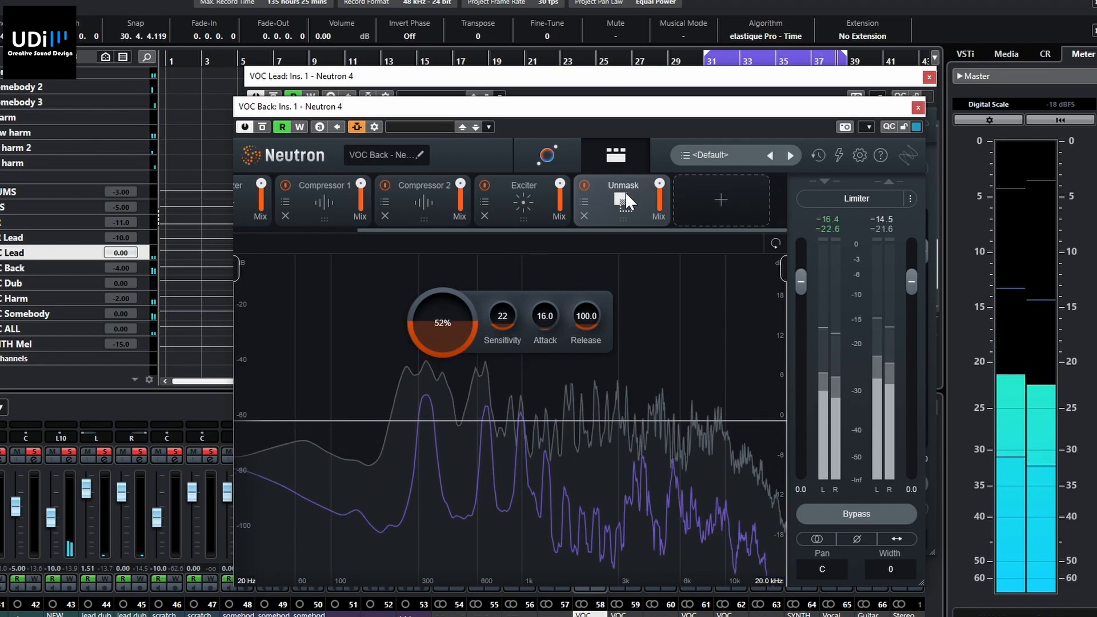
click(583, 184)
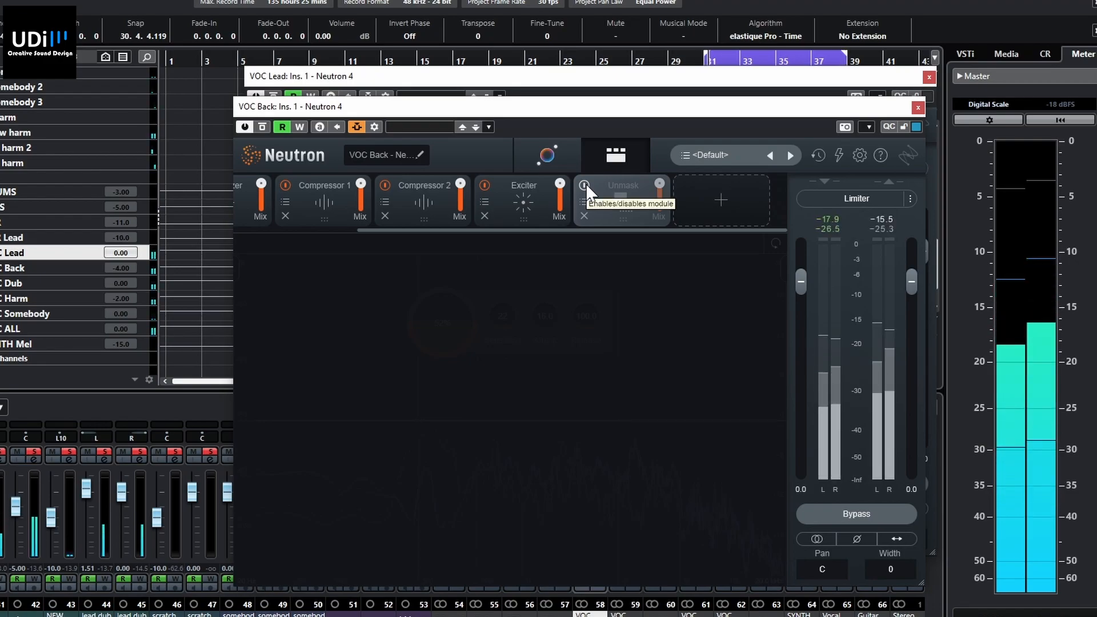
click(584, 185)
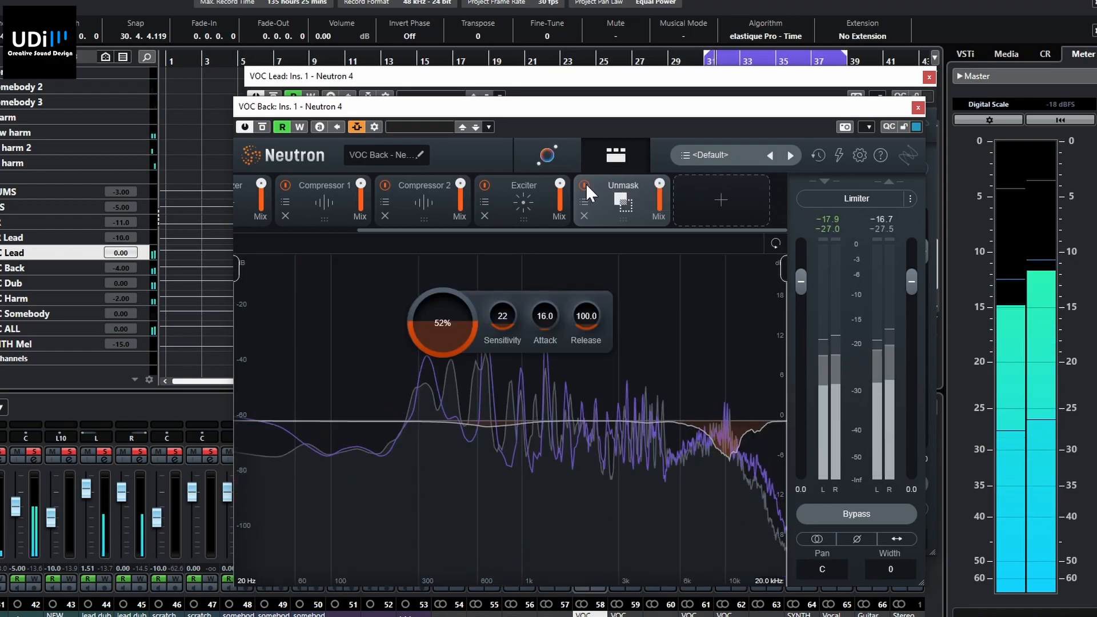